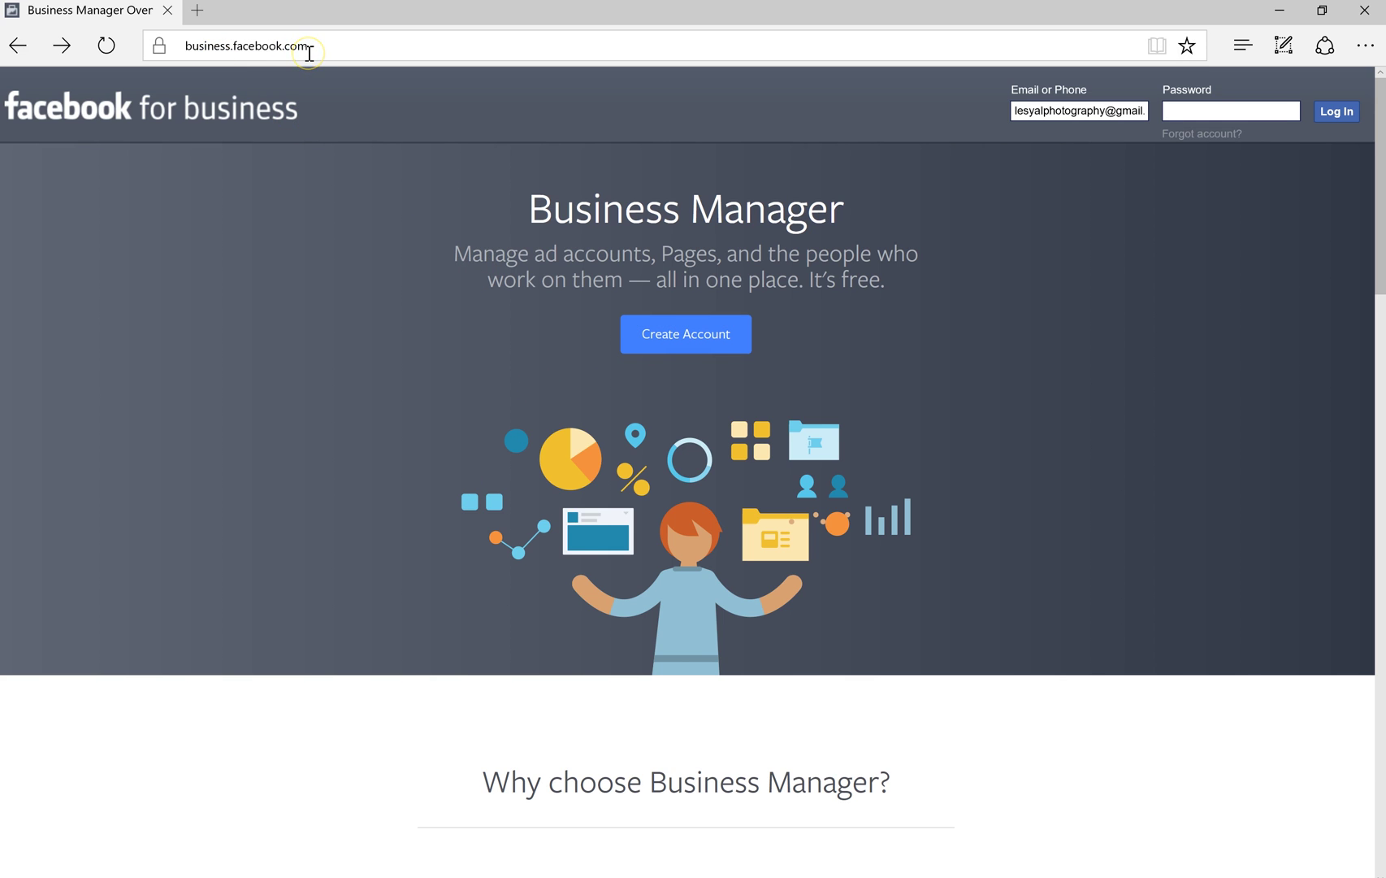
Log in to Facebook from Create Account, declining to save the password
click(686, 335)
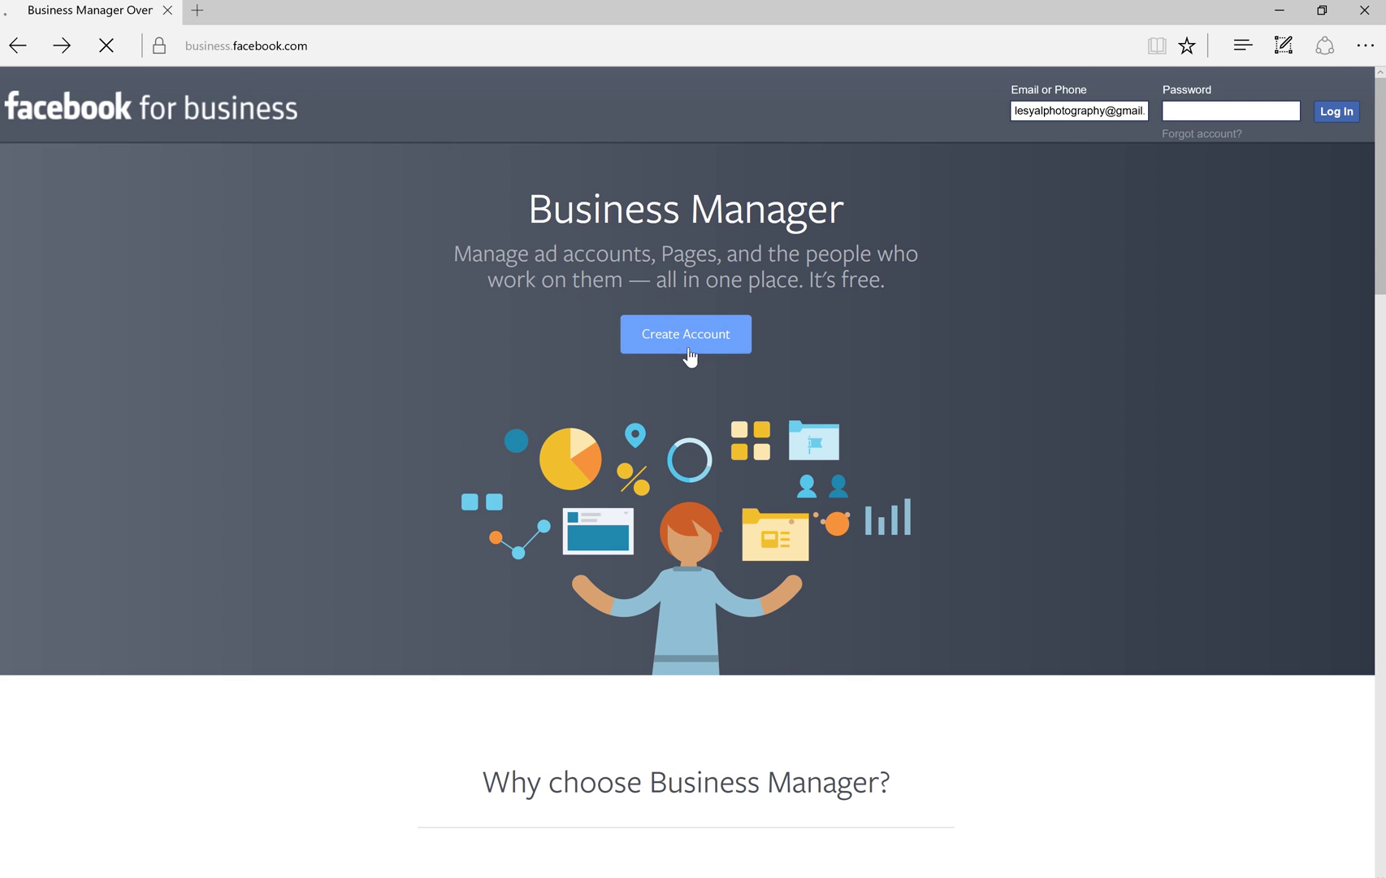
click(654, 486)
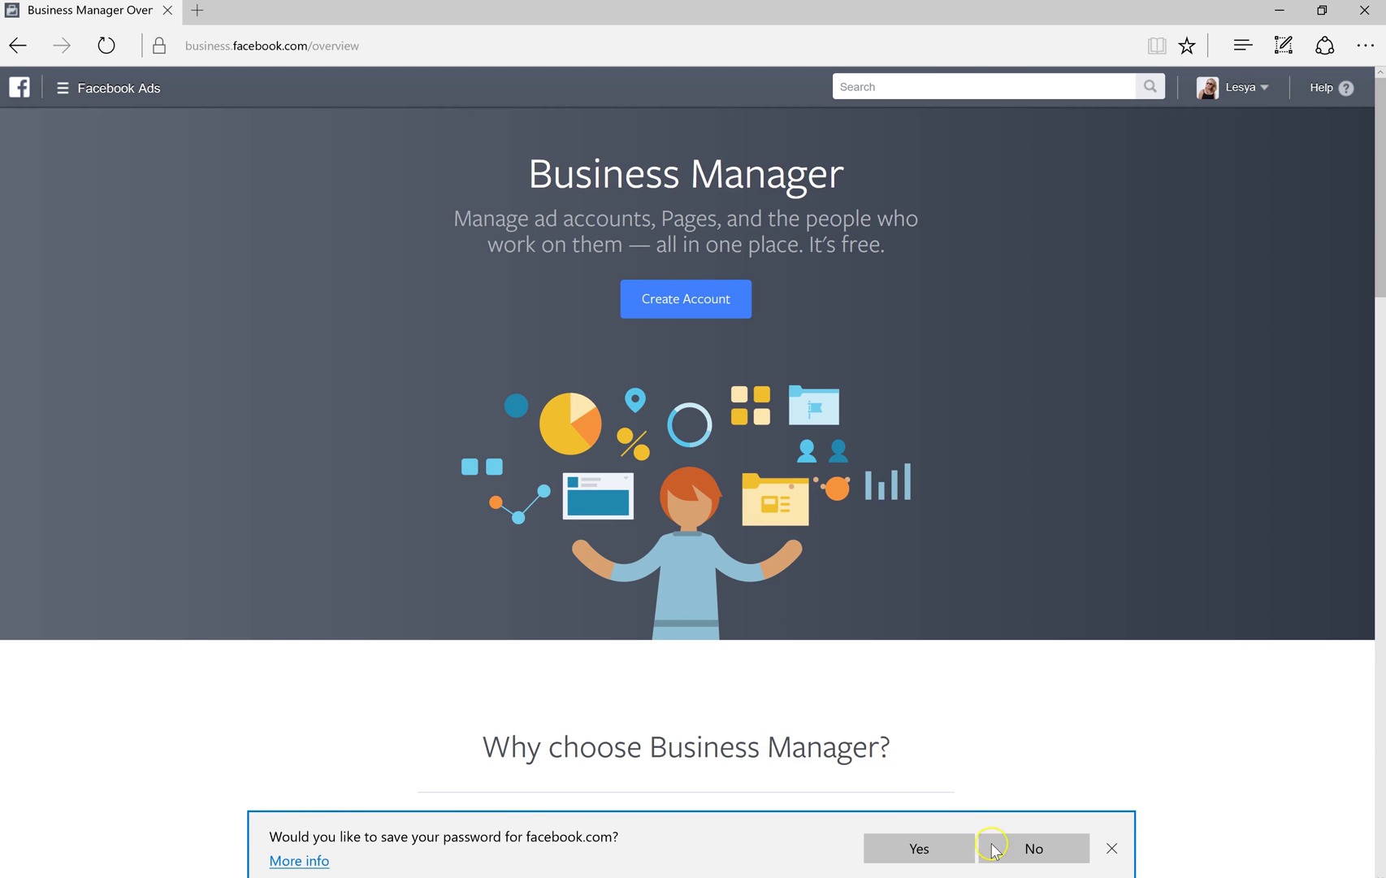
click(996, 848)
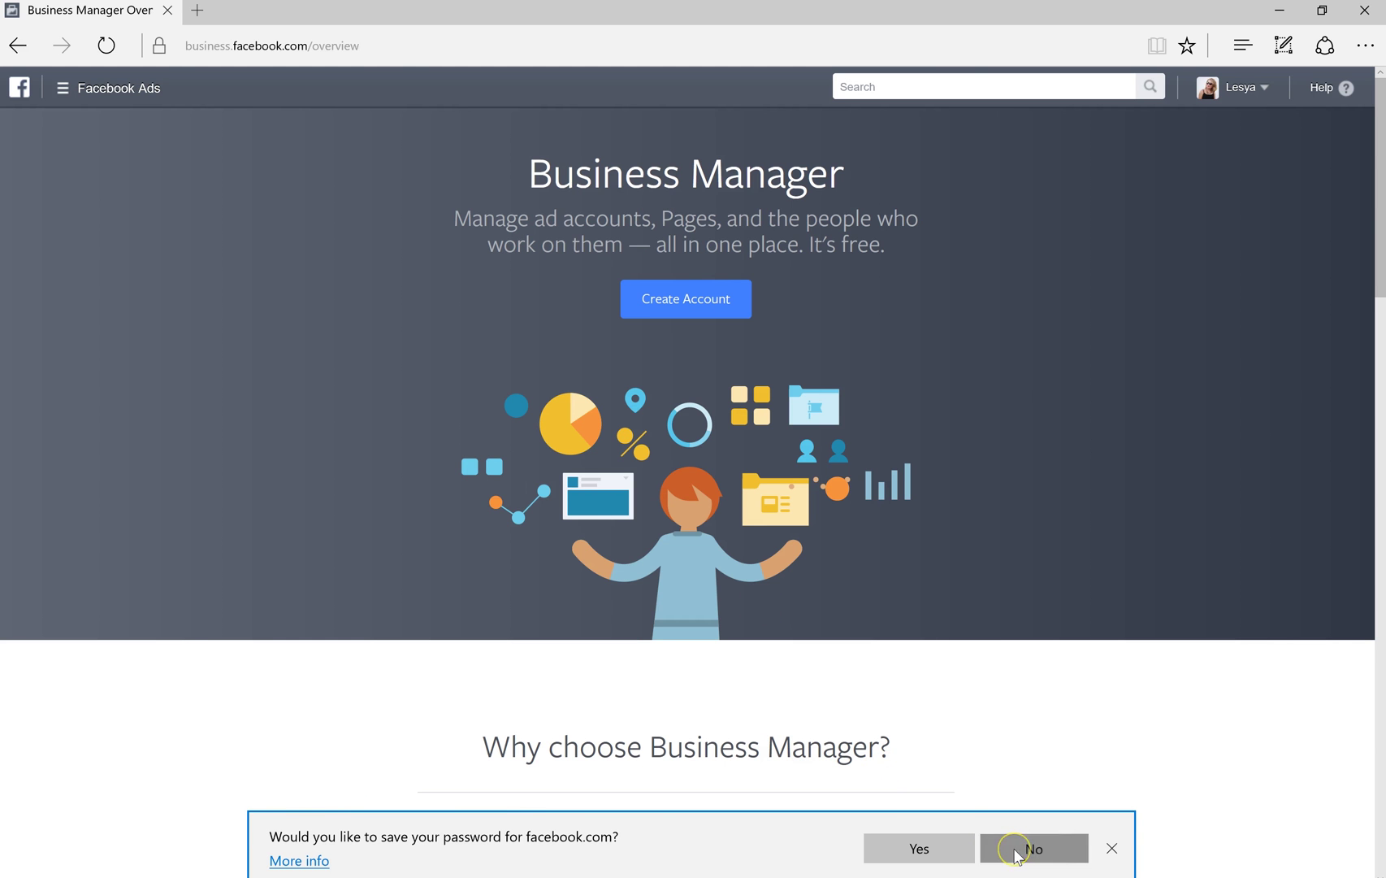
Create the business 'Joey's Flower Market' with the owner's name and business email
click(702, 310)
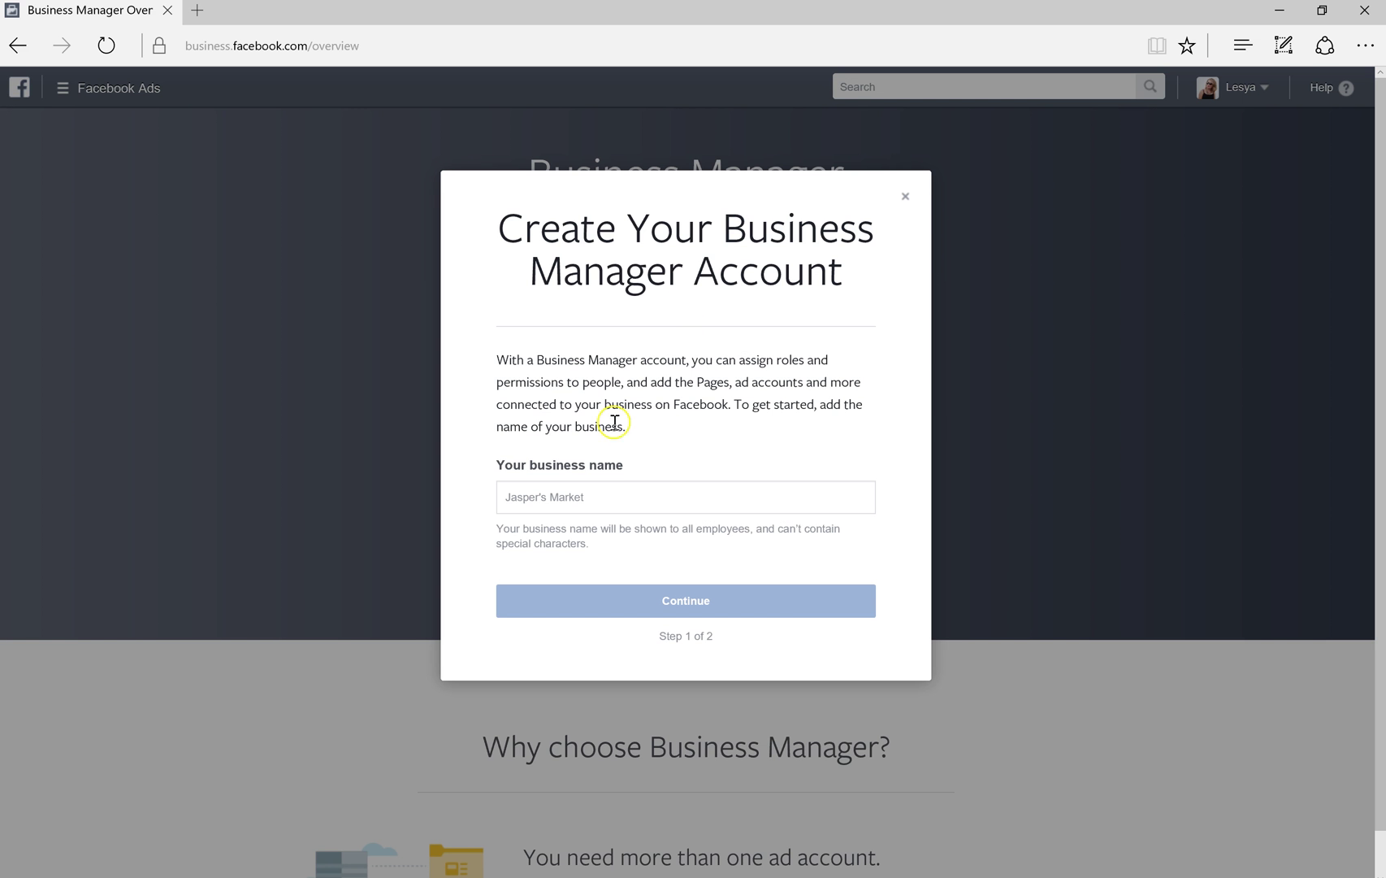
click(570, 501)
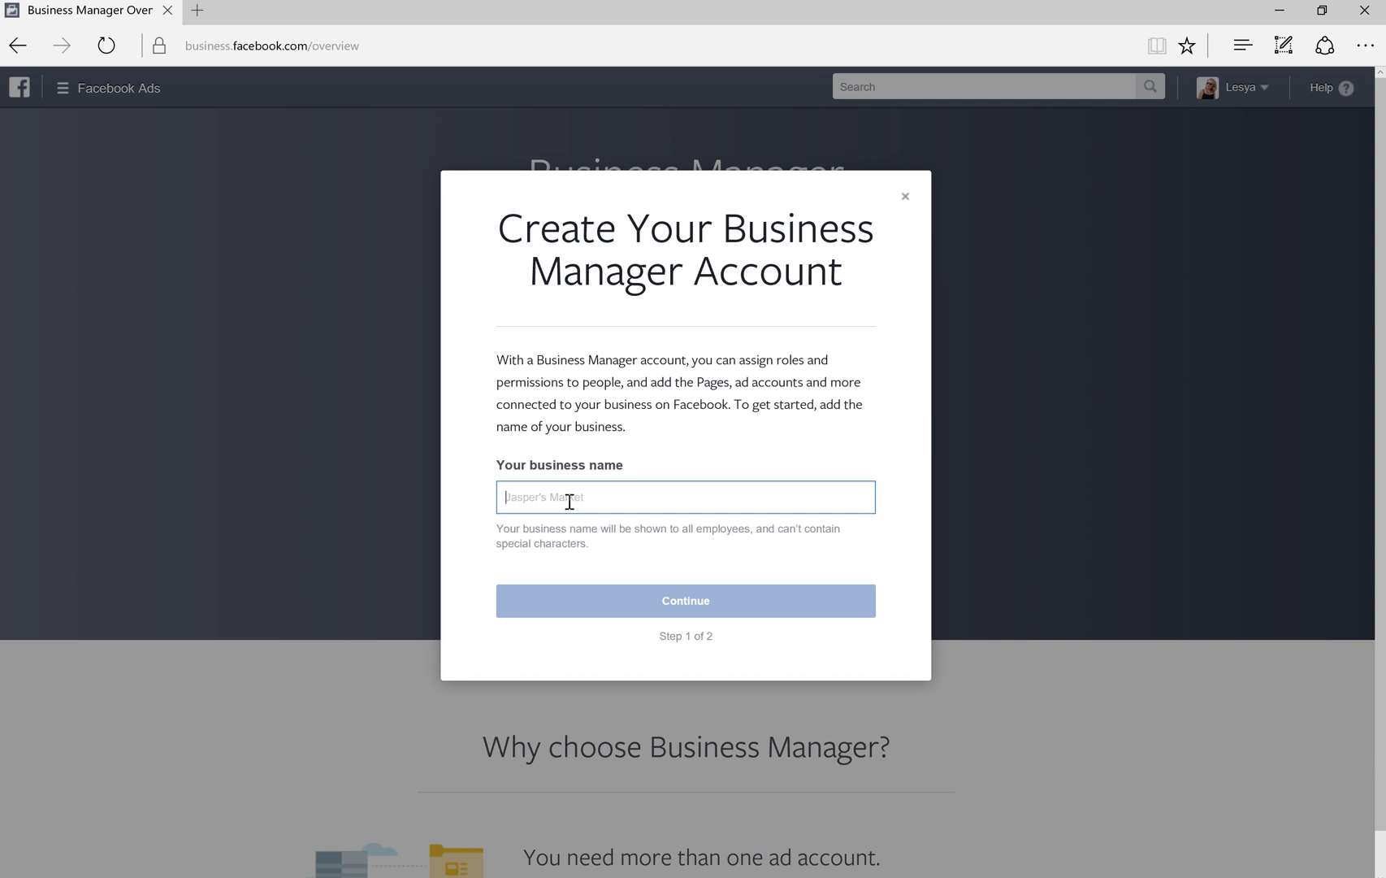
text(Joey's Flower Market)
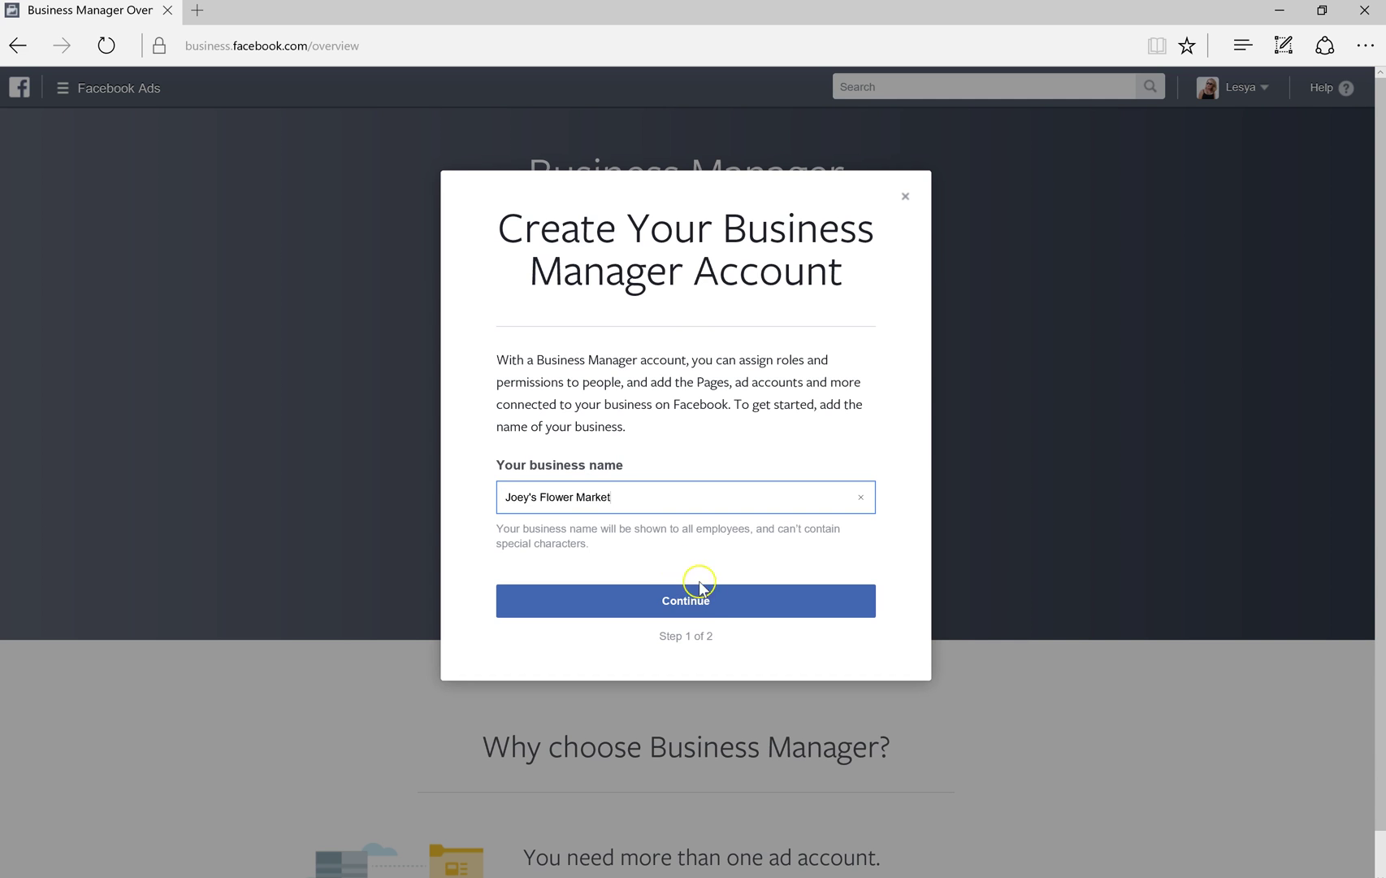
click(710, 601)
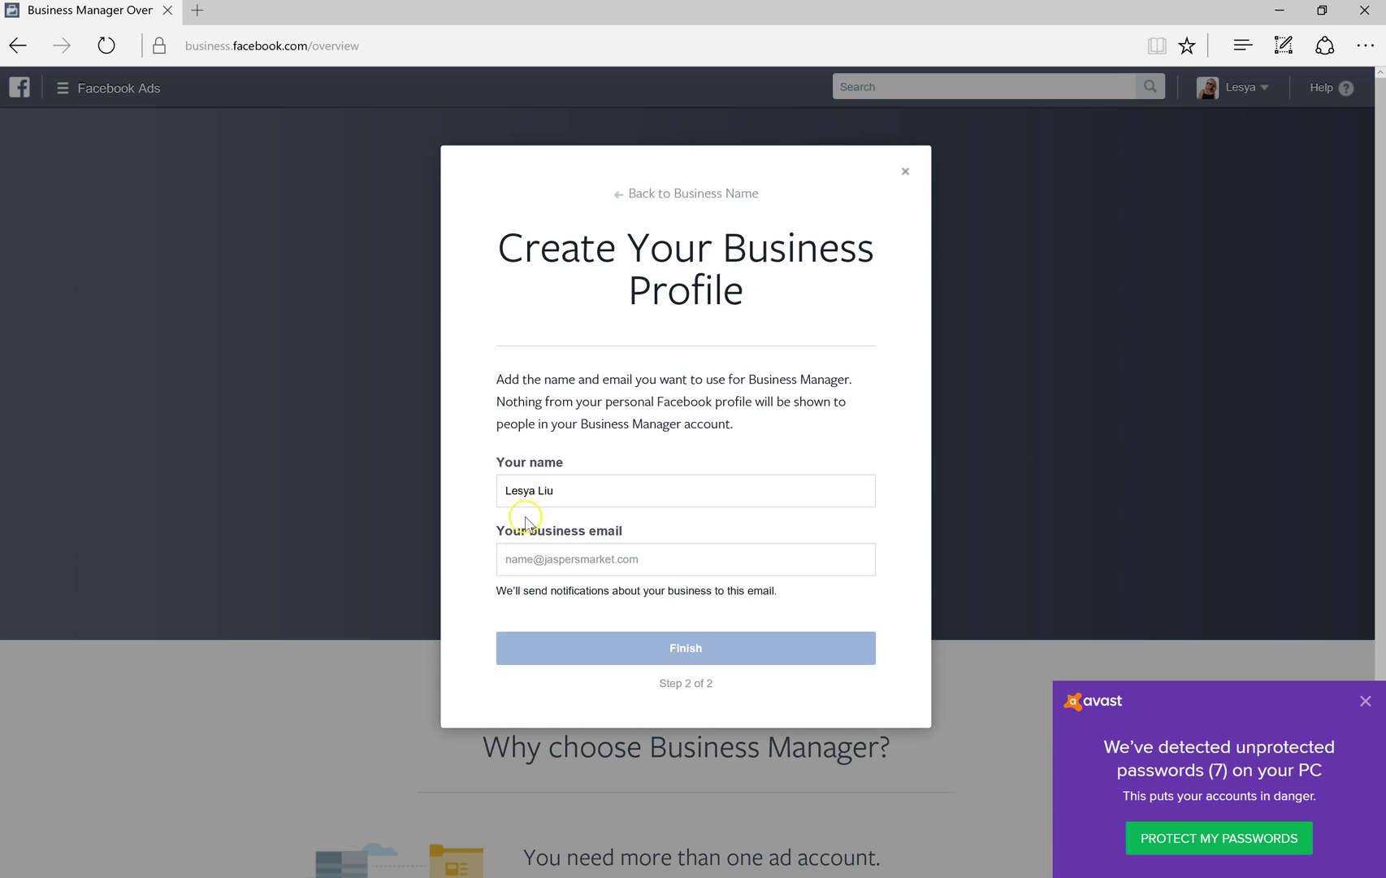
click(575, 557)
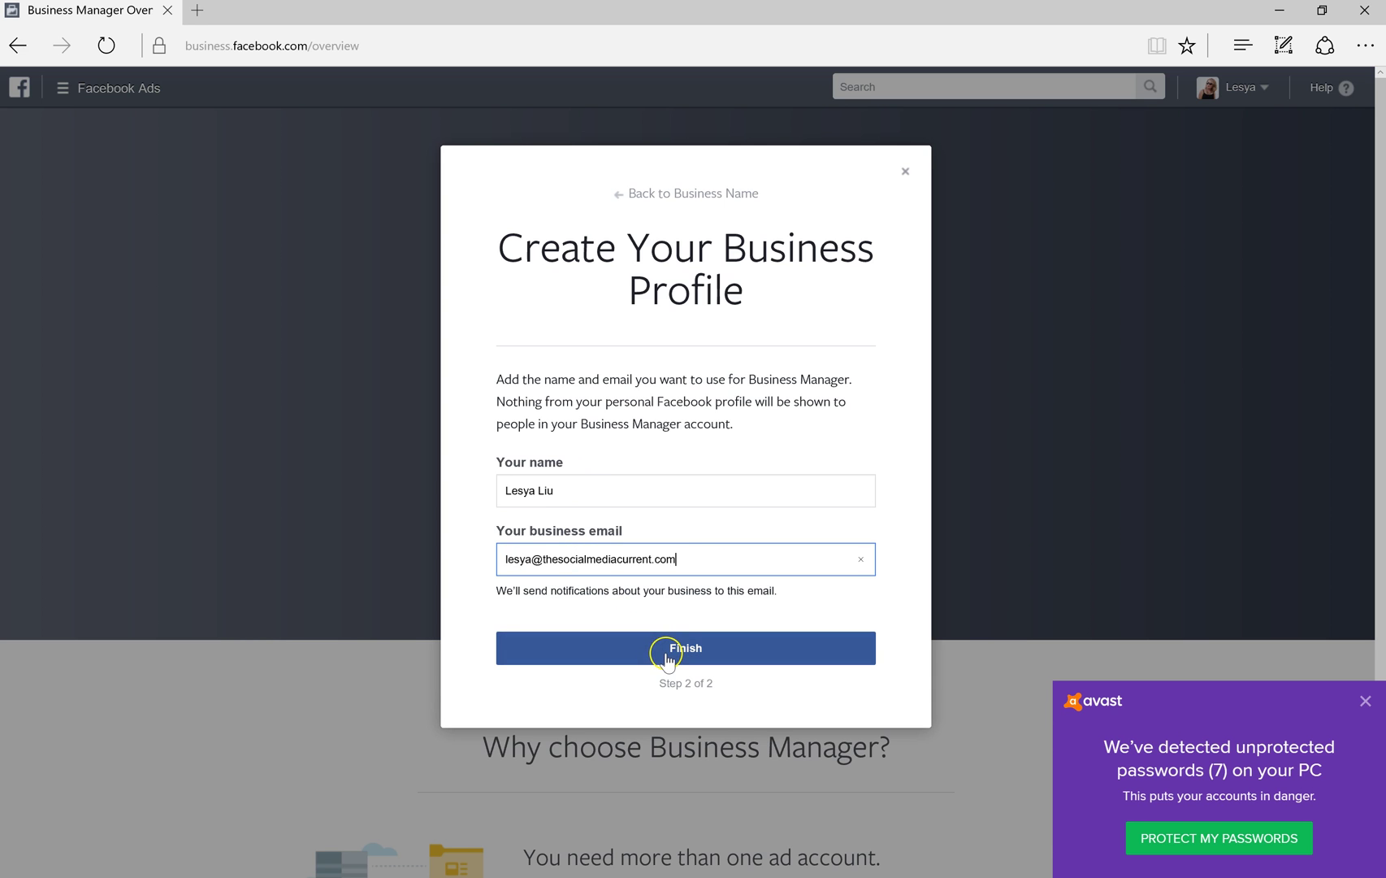
click(667, 657)
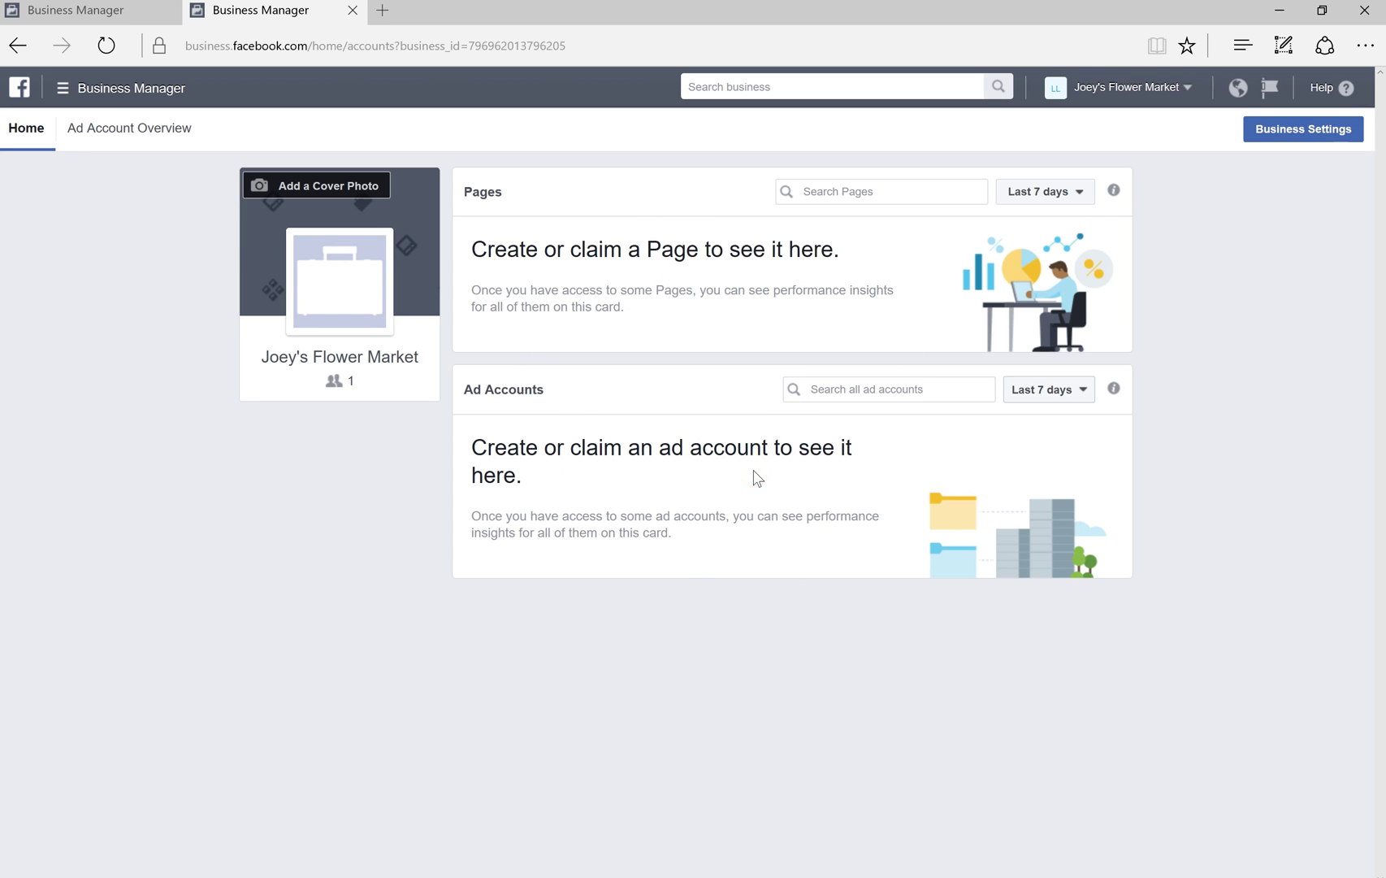
Open Business Settings from the Joey's Flower Market home page
click(1275, 140)
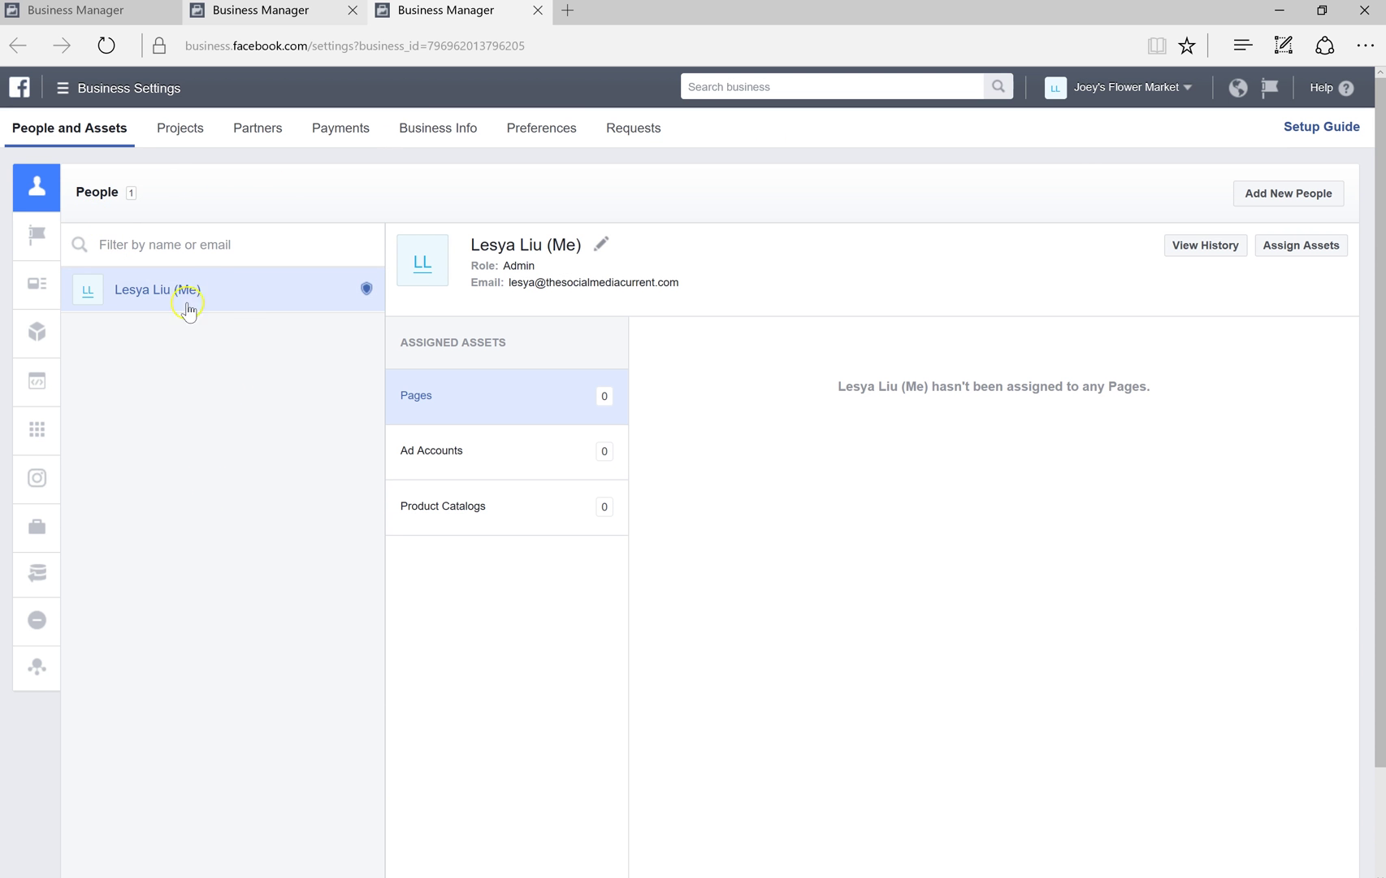
click(1297, 204)
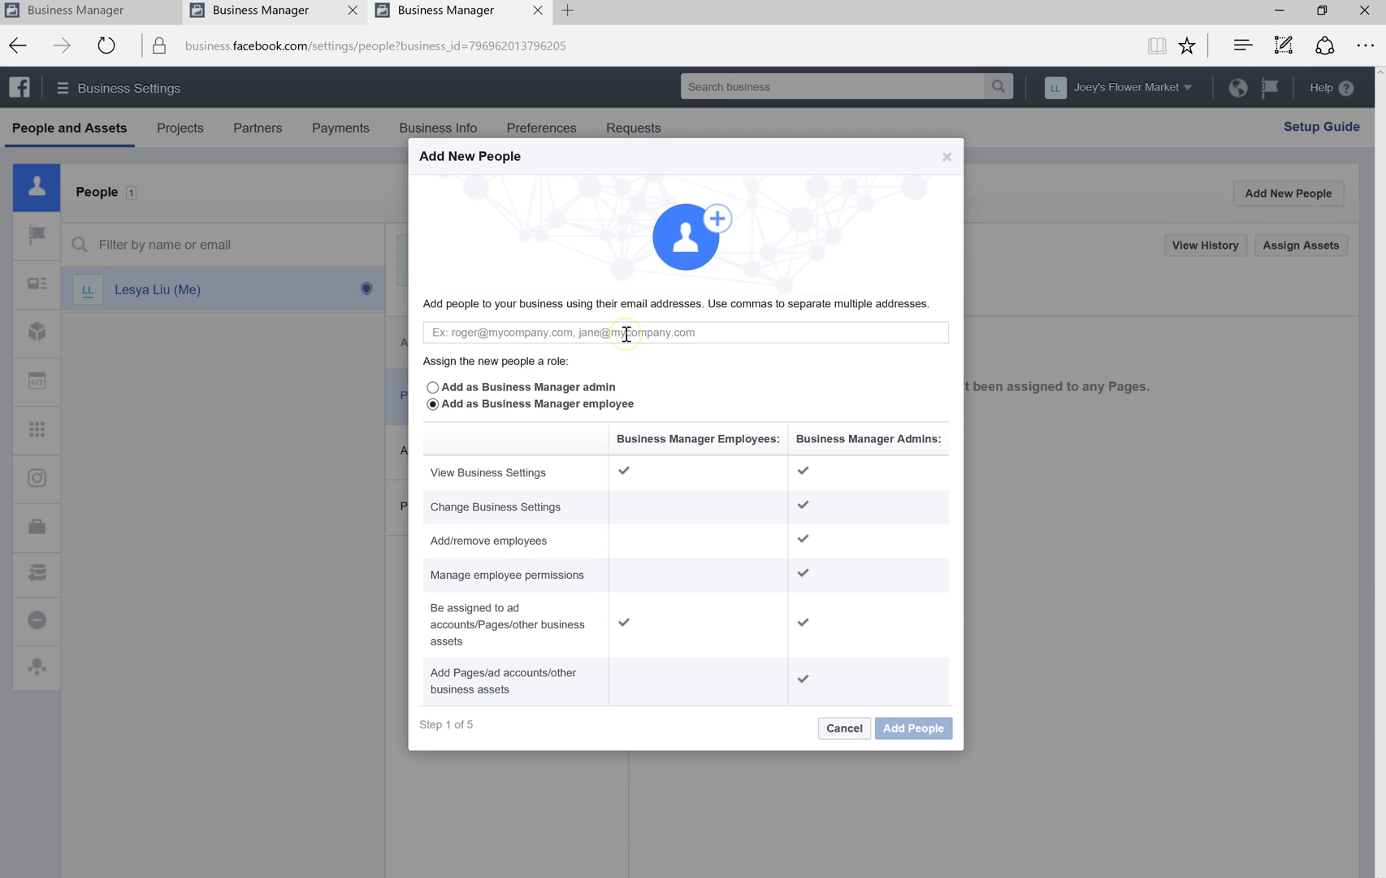
click(596, 388)
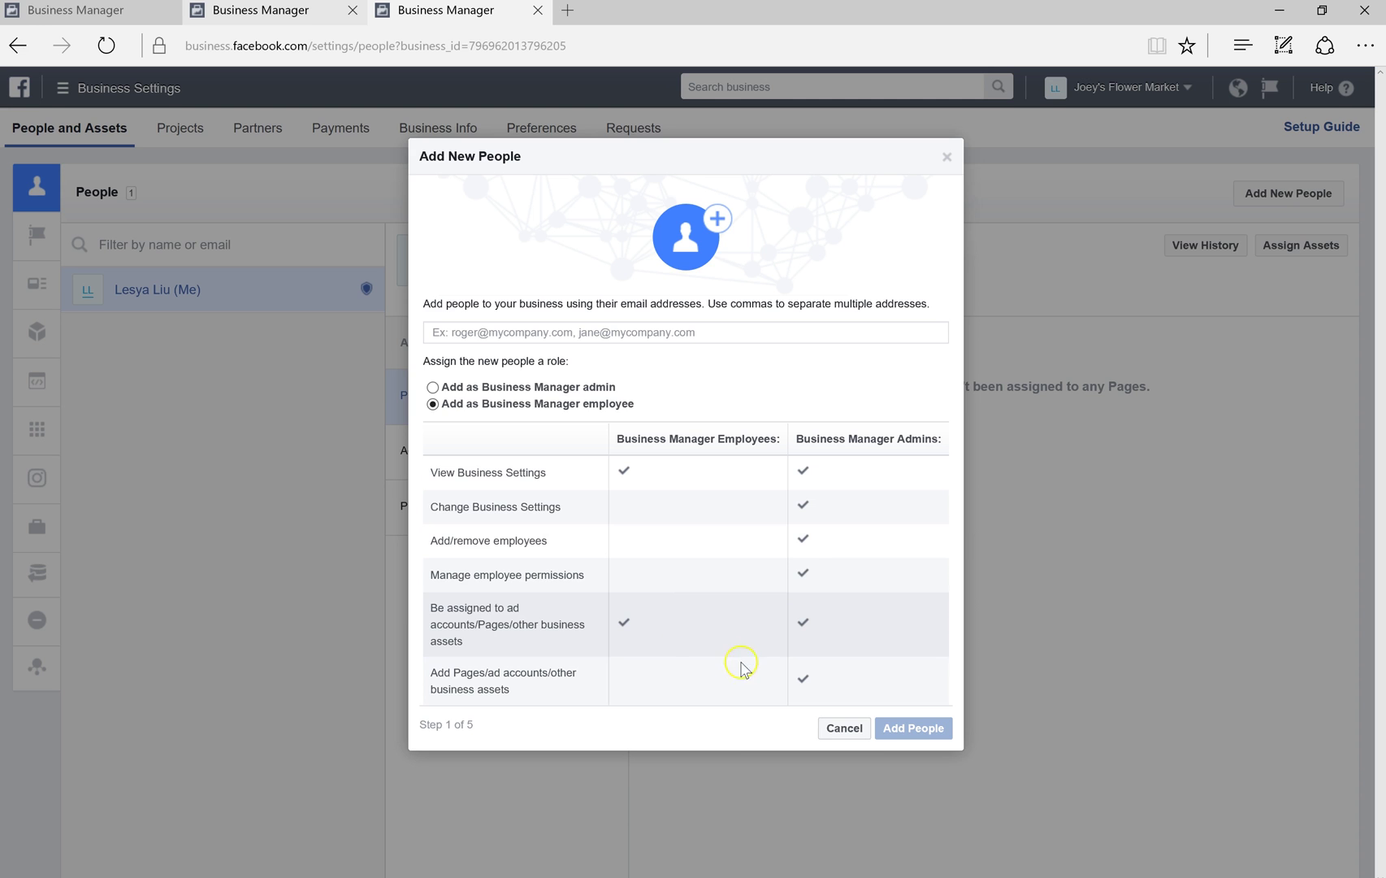
click(845, 729)
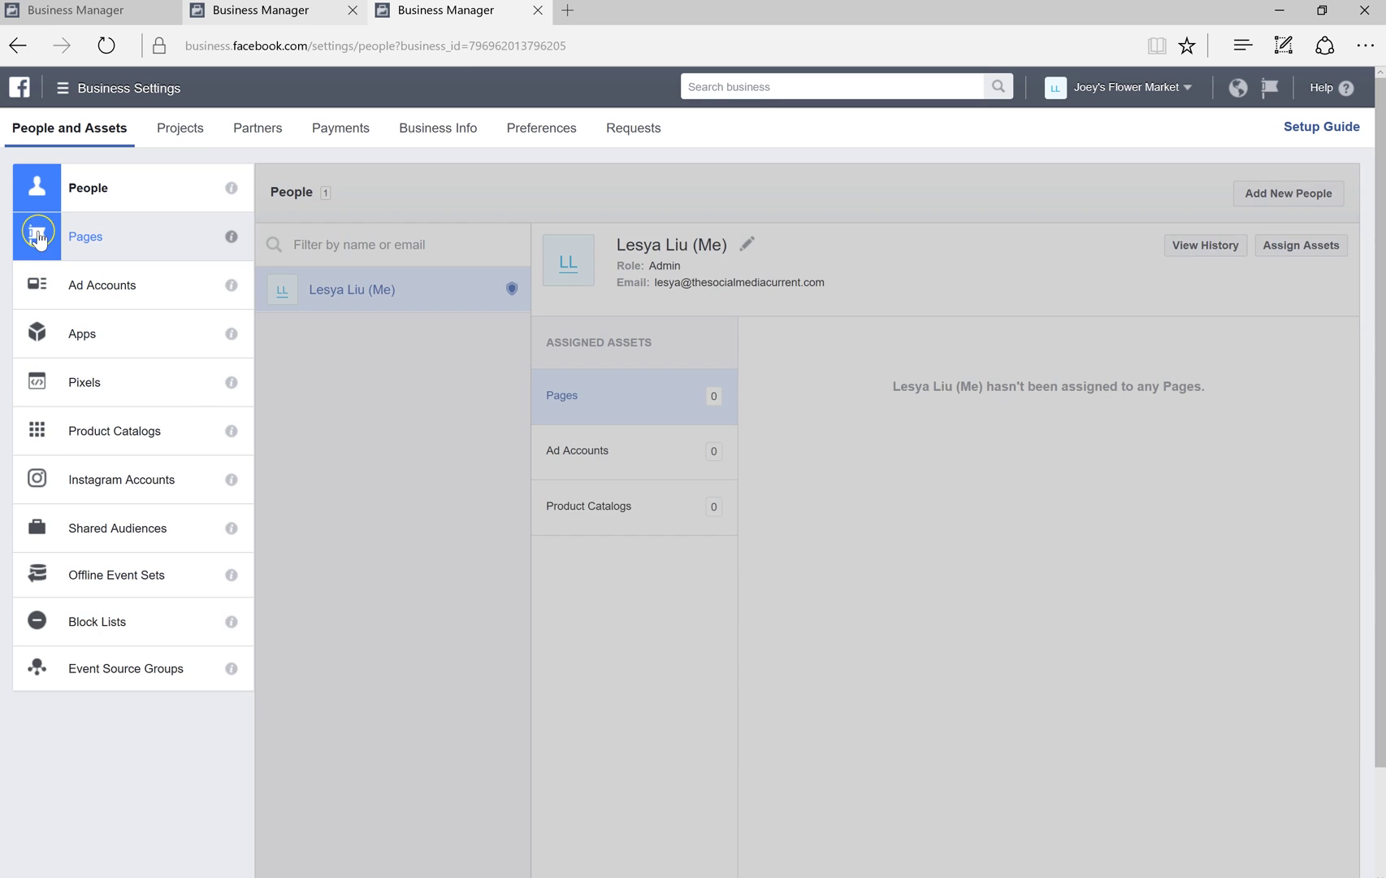
In Pages, try Claim a Page and cancel, then choose Request Access to a Page
click(38, 235)
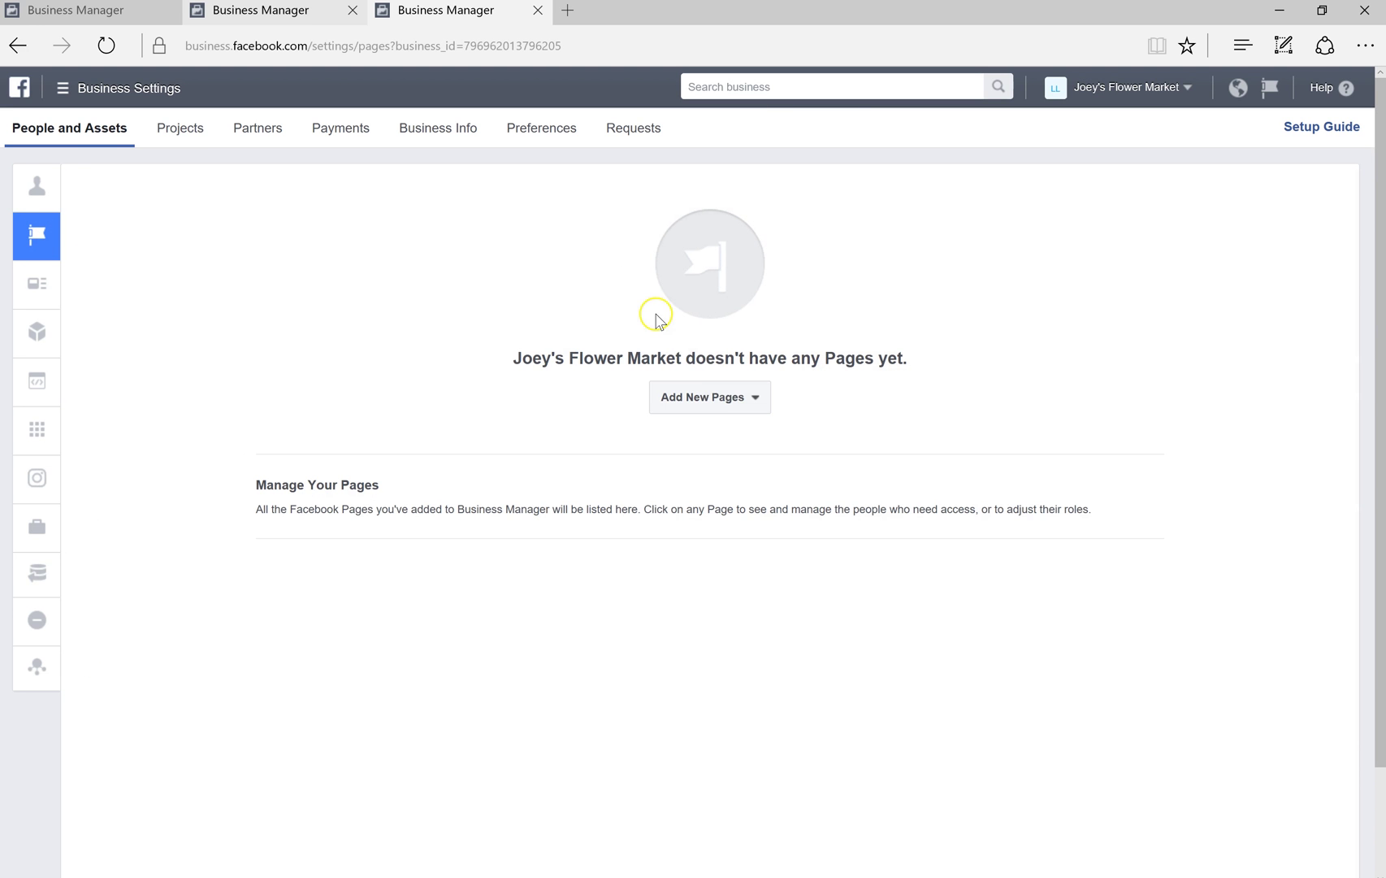
click(719, 408)
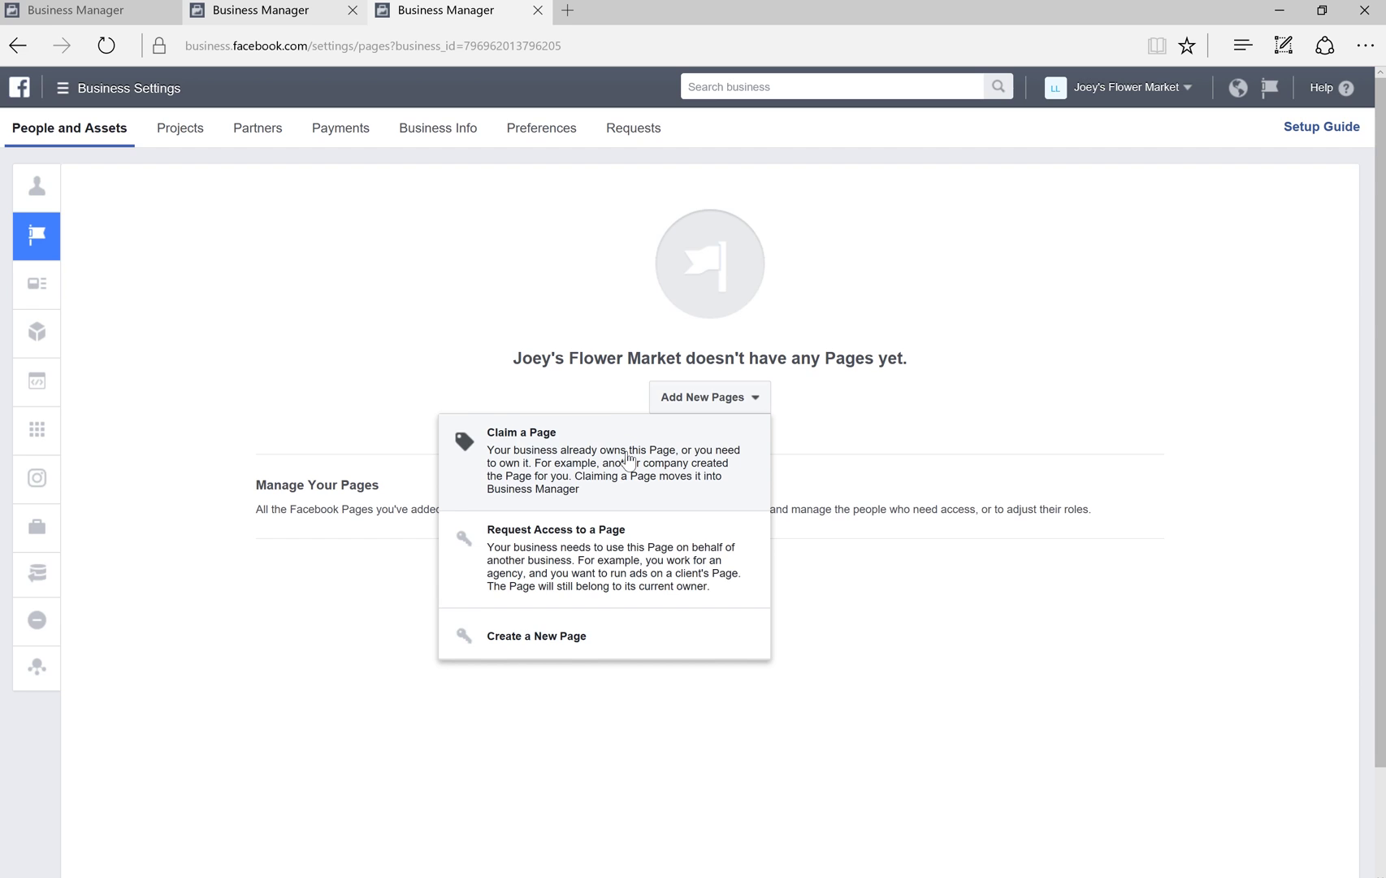
click(629, 460)
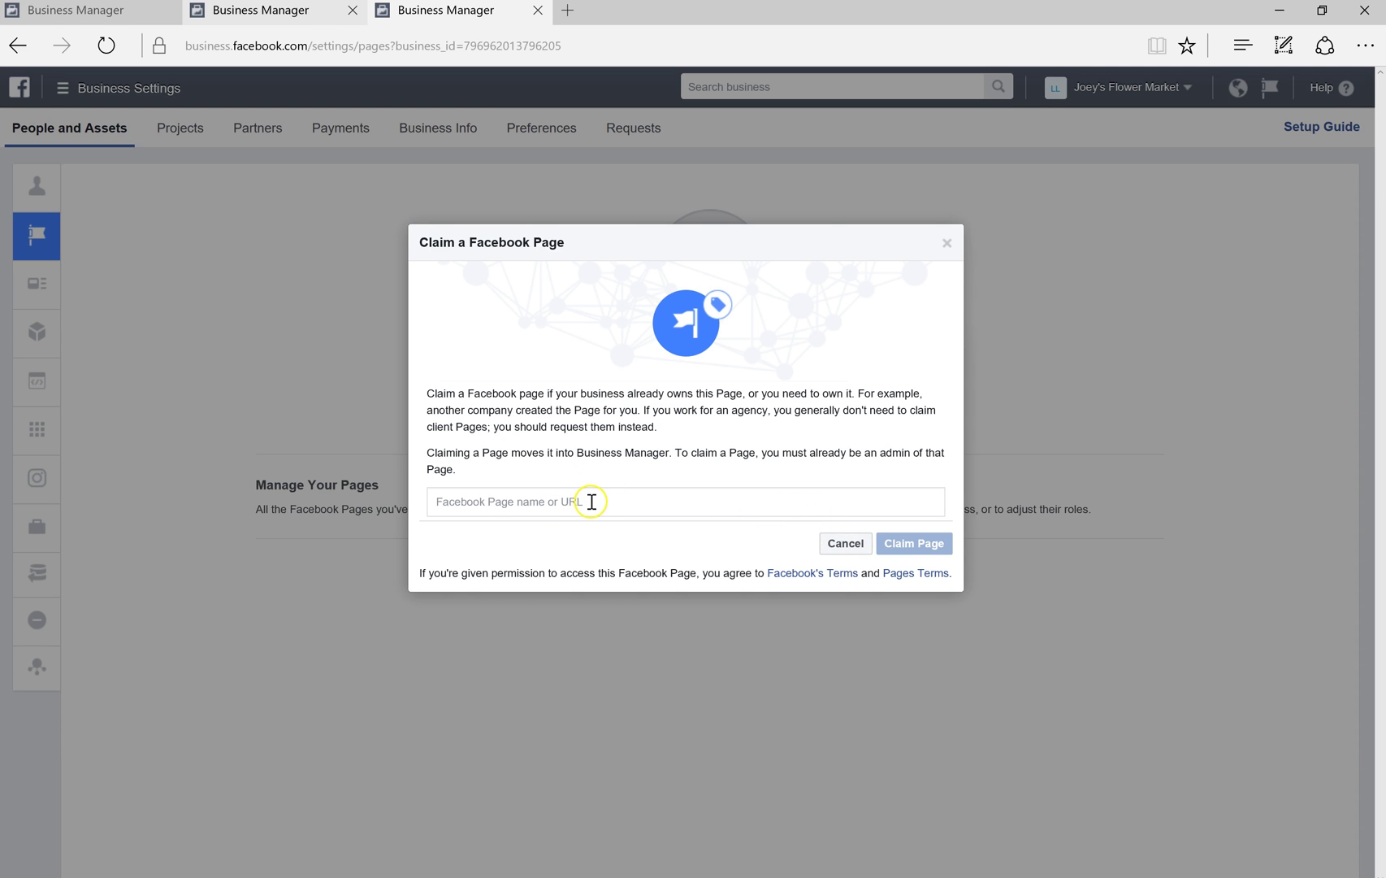
click(843, 543)
click(732, 409)
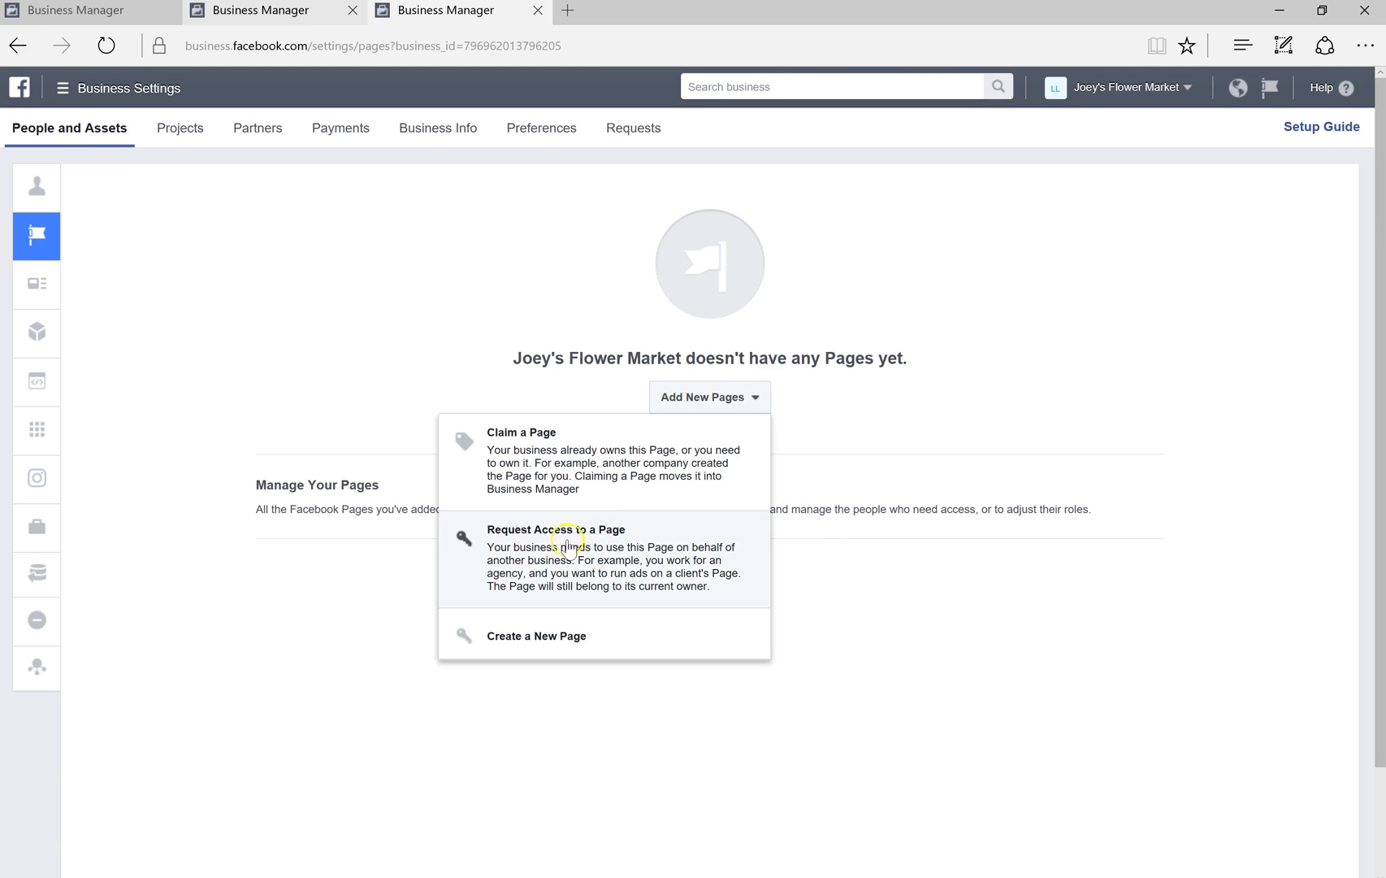
click(612, 549)
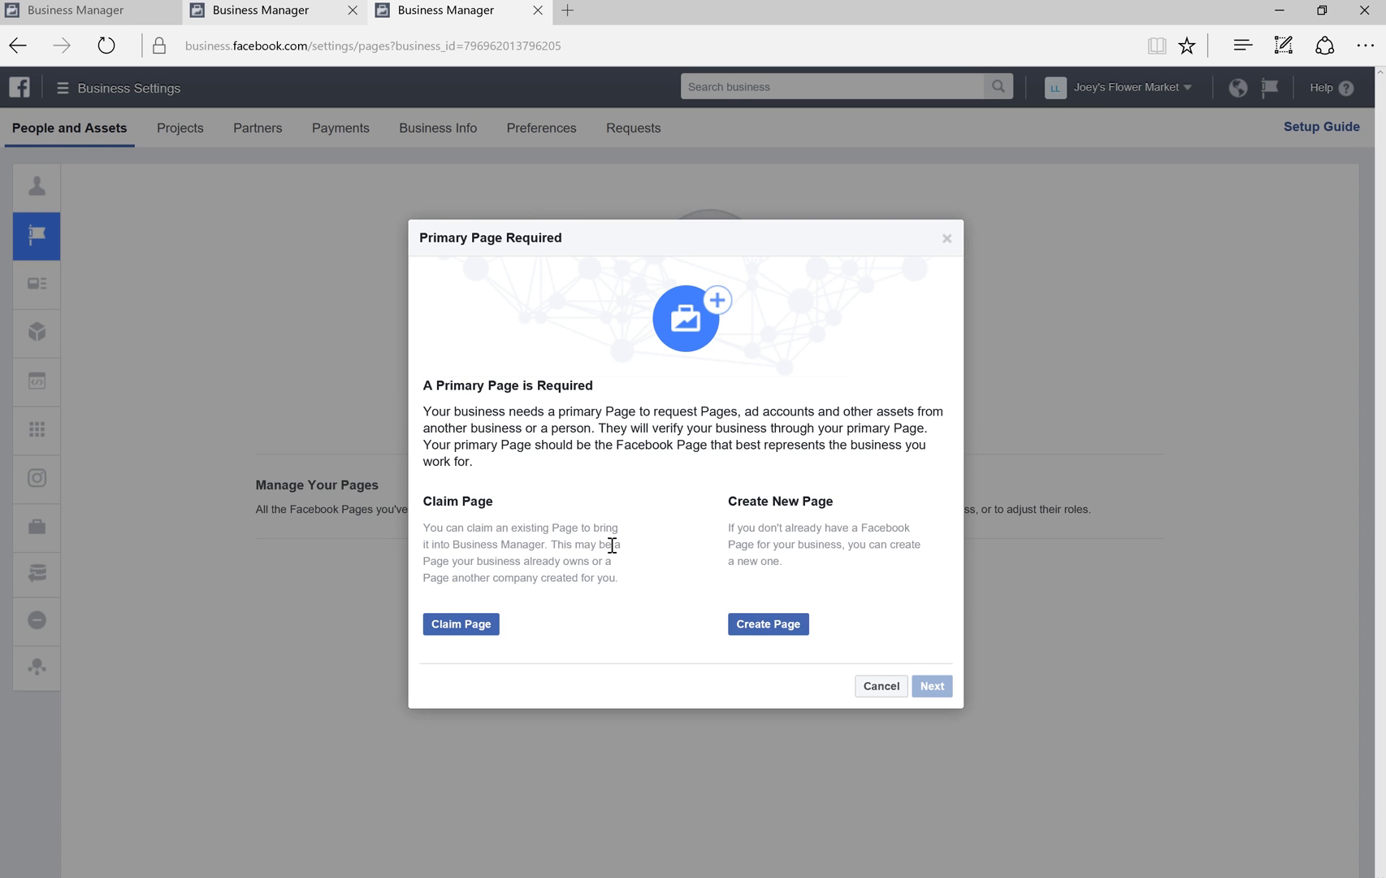
click(606, 544)
Review the Ad Accounts add options, cancel claiming one, then go to Instagram Accounts
click(882, 686)
click(117, 295)
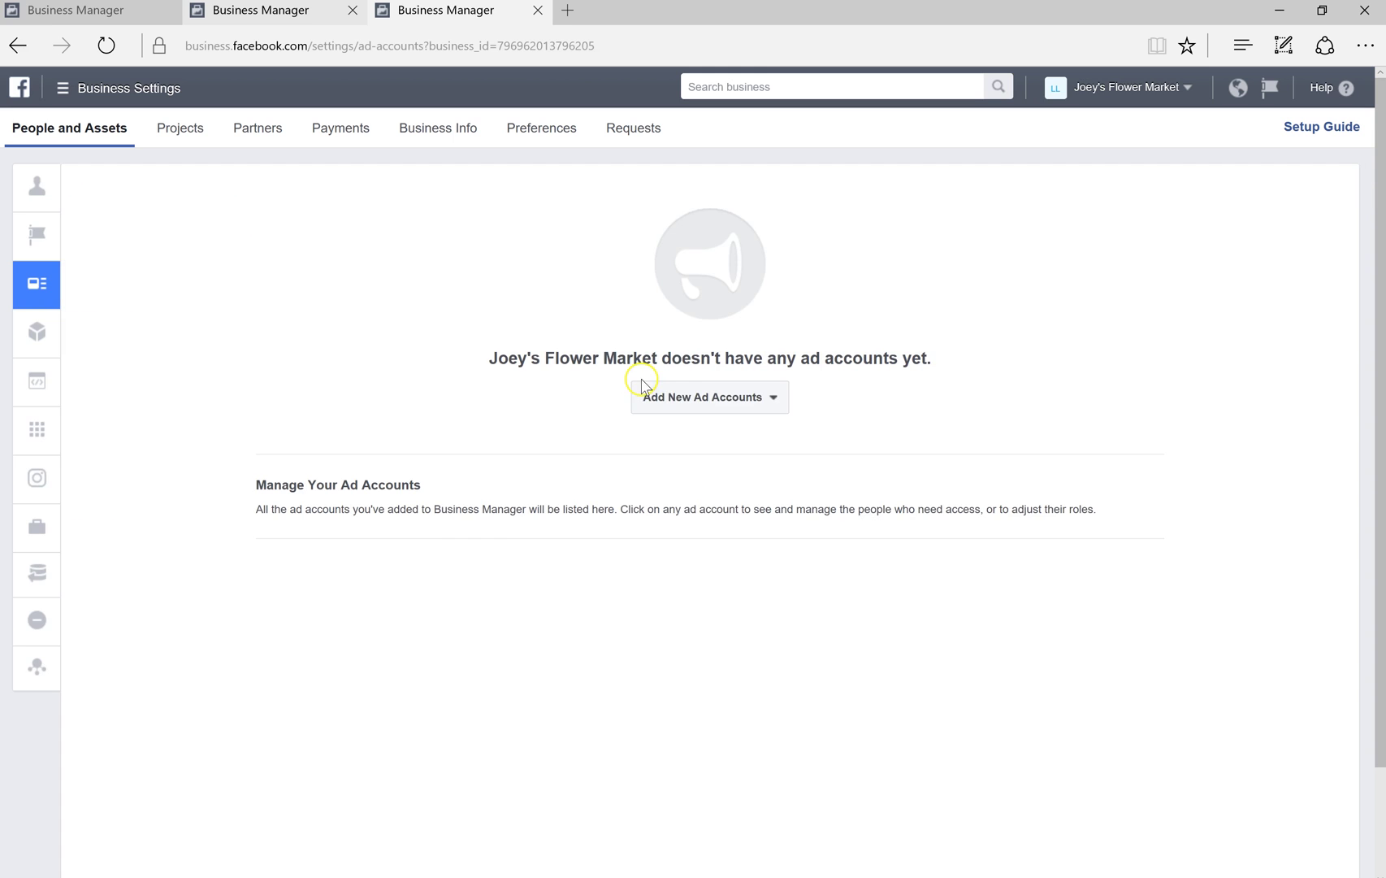
click(737, 415)
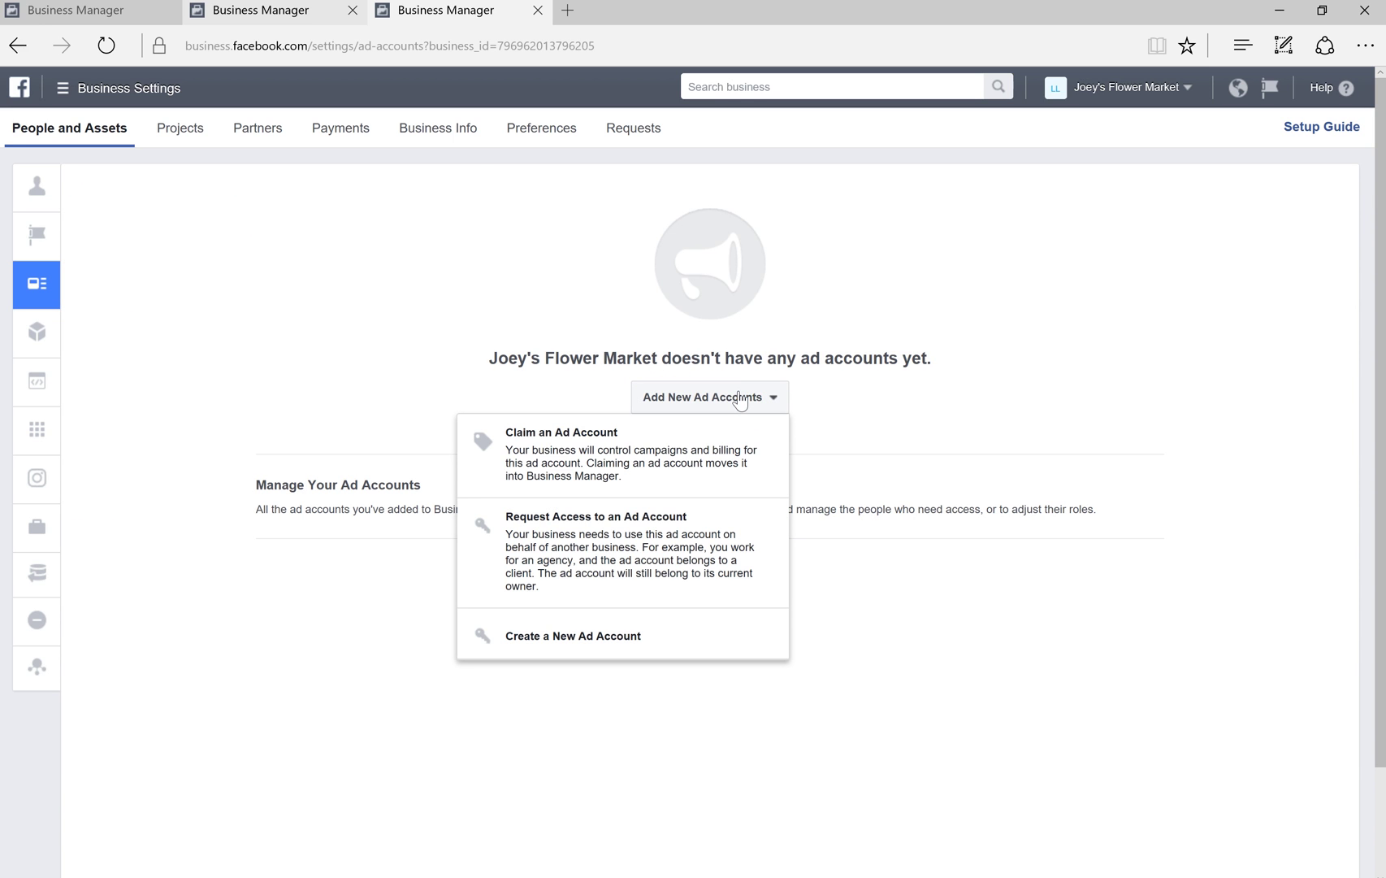
click(676, 528)
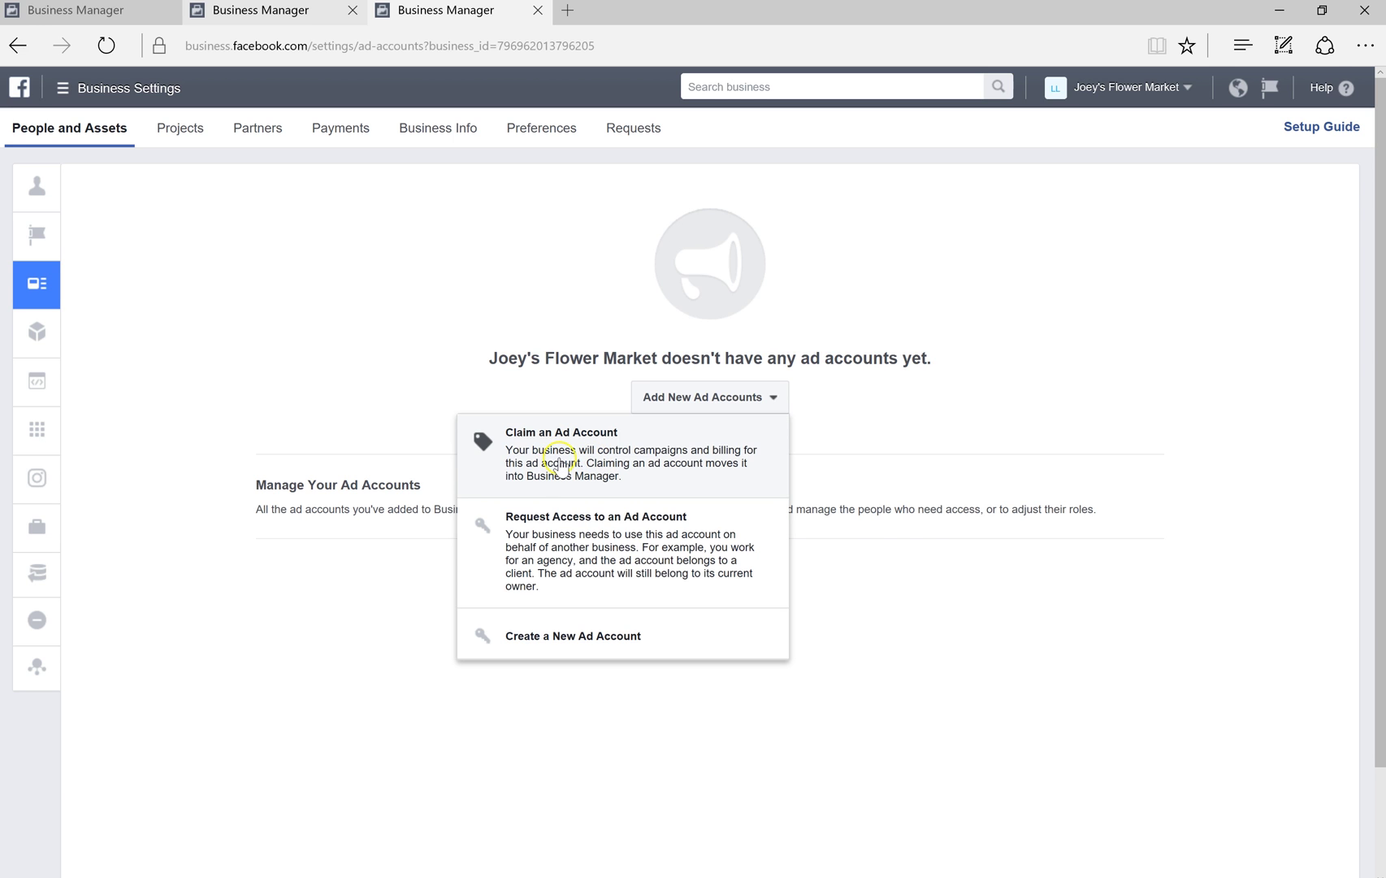
click(560, 460)
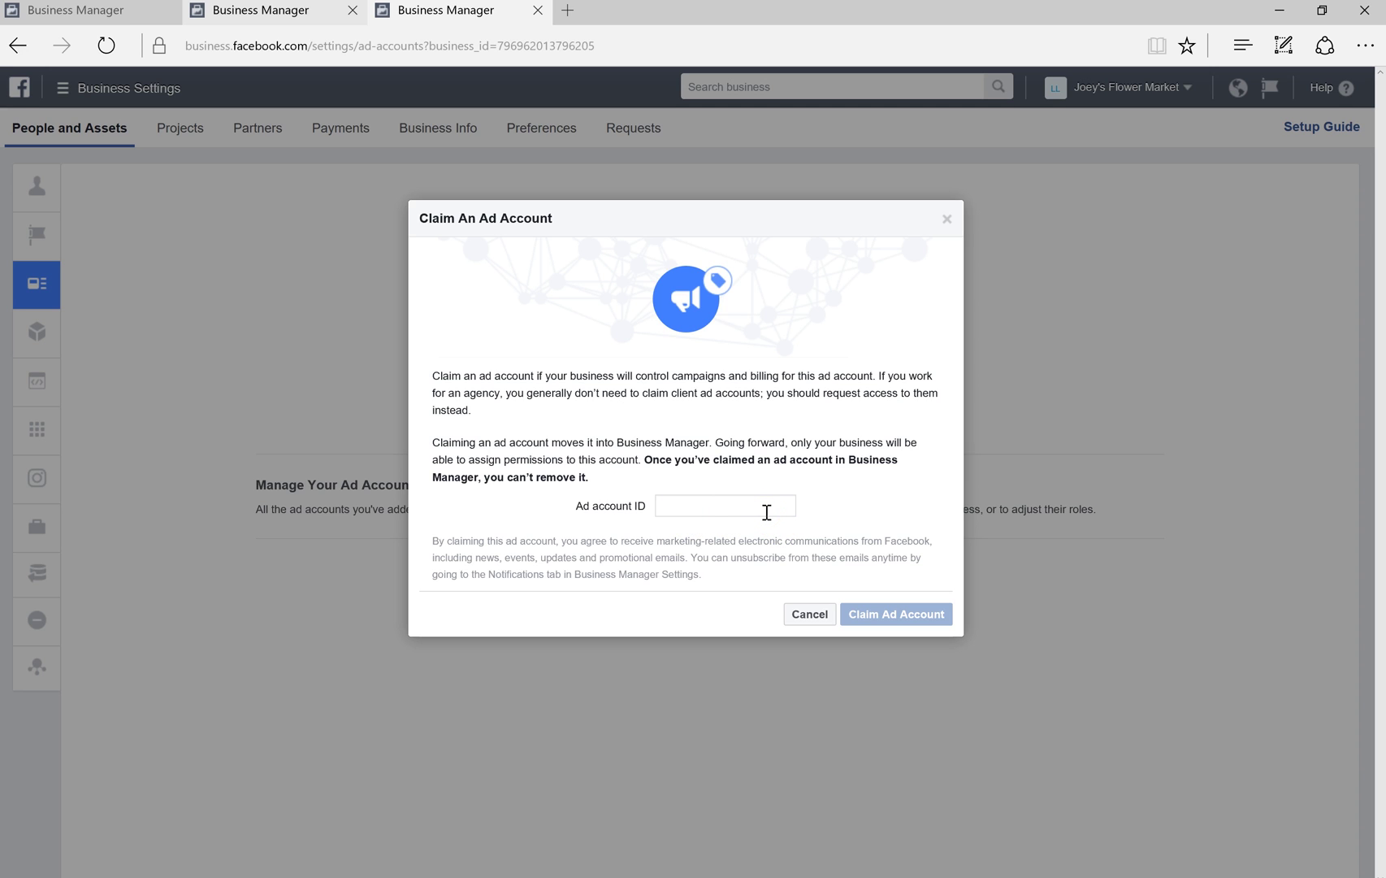
click(810, 615)
click(123, 484)
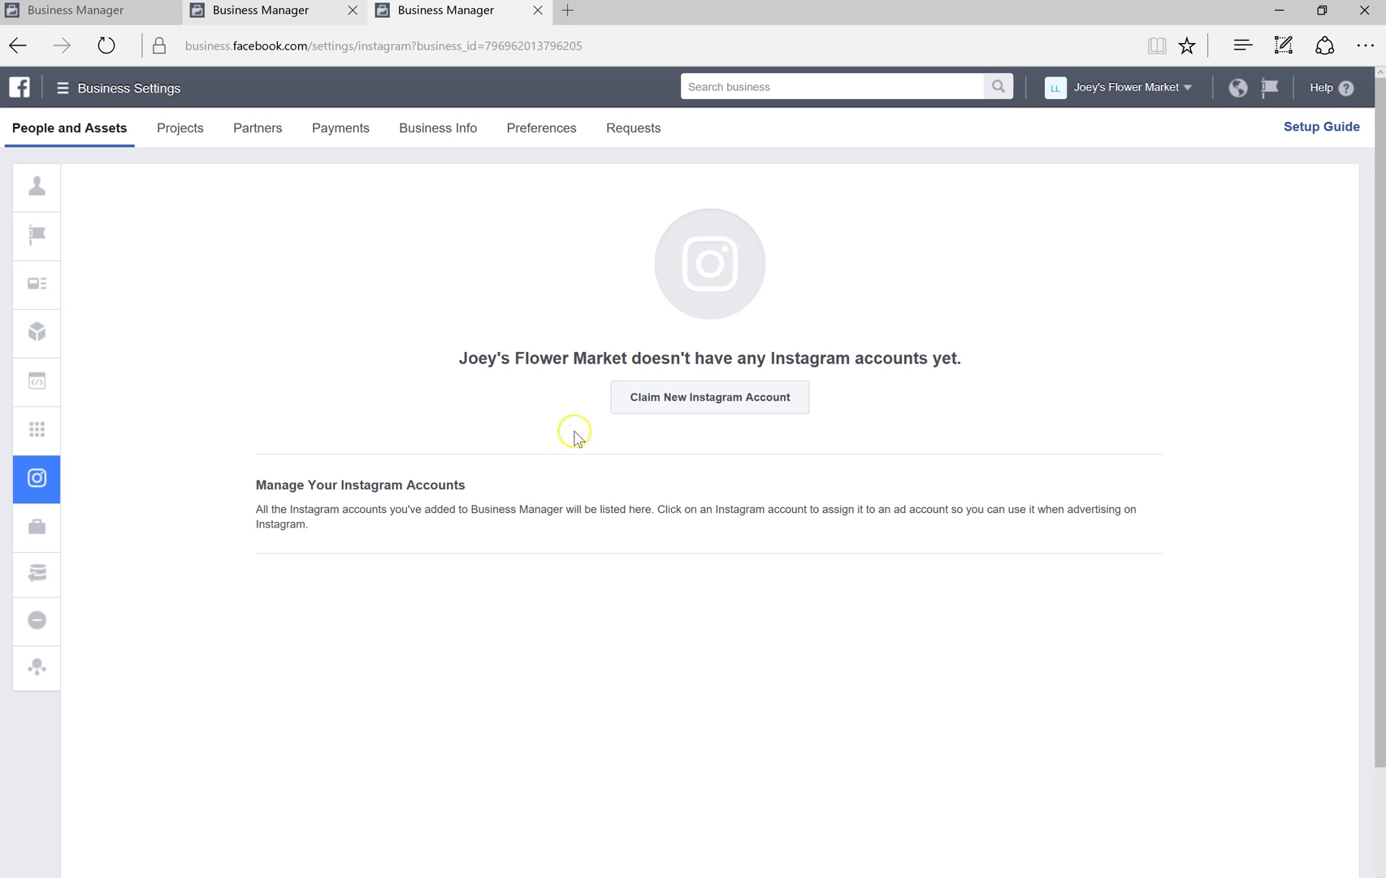
Try Claim New Instagram Account, cancel it, and go to the Pixels section
click(792, 413)
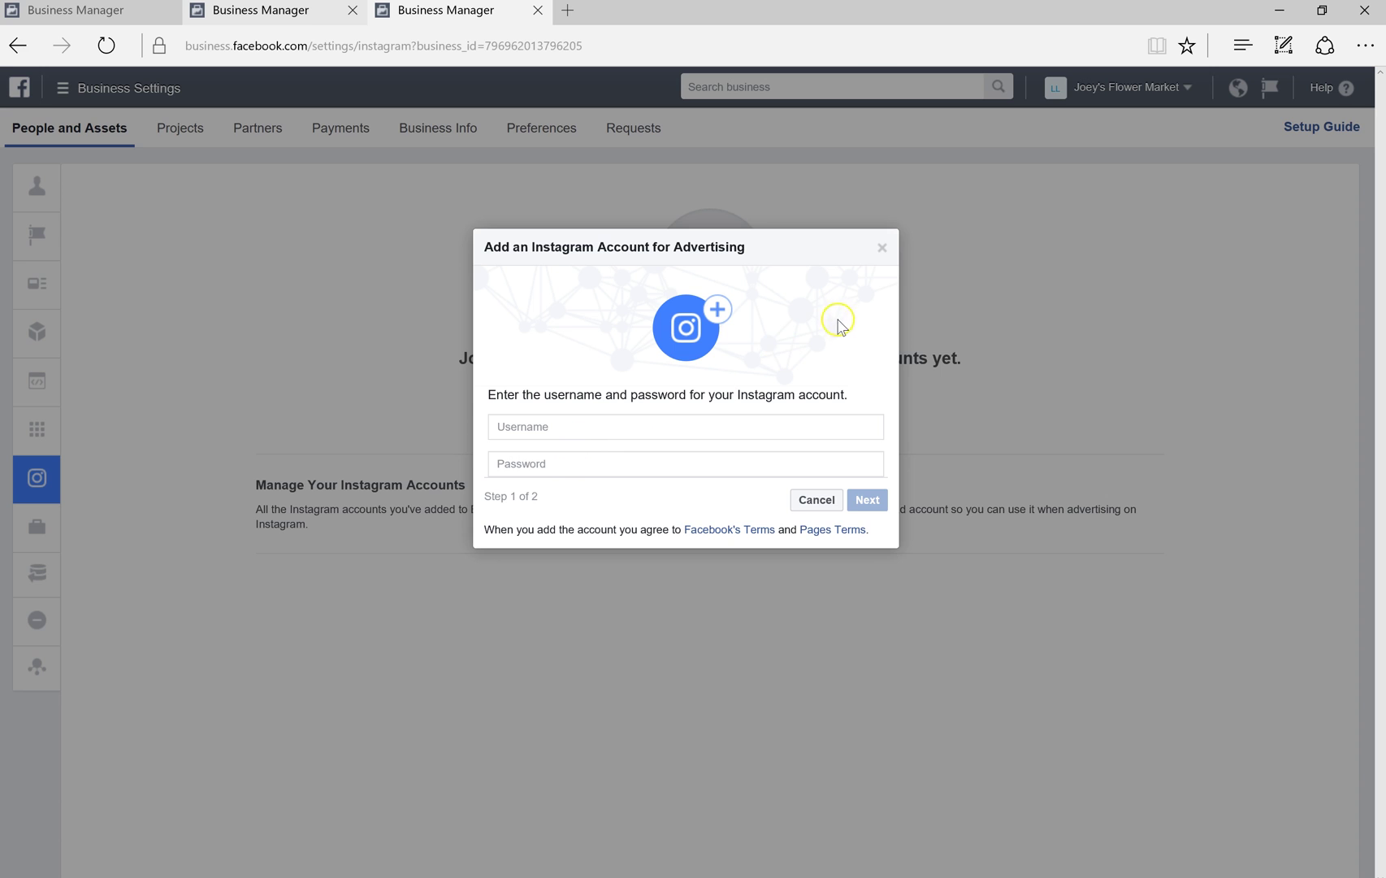
click(882, 248)
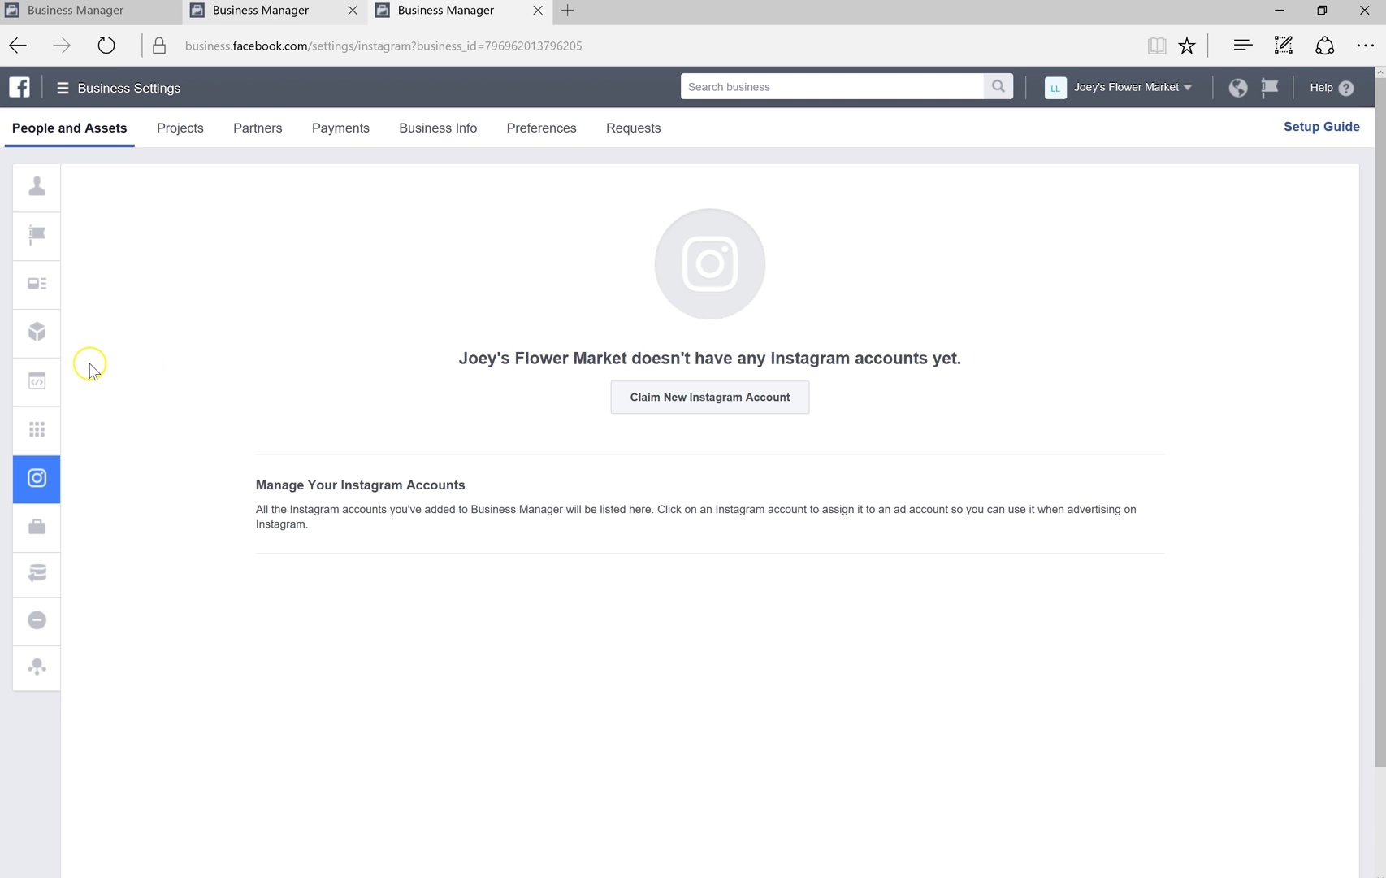
mouse_move(37, 382)
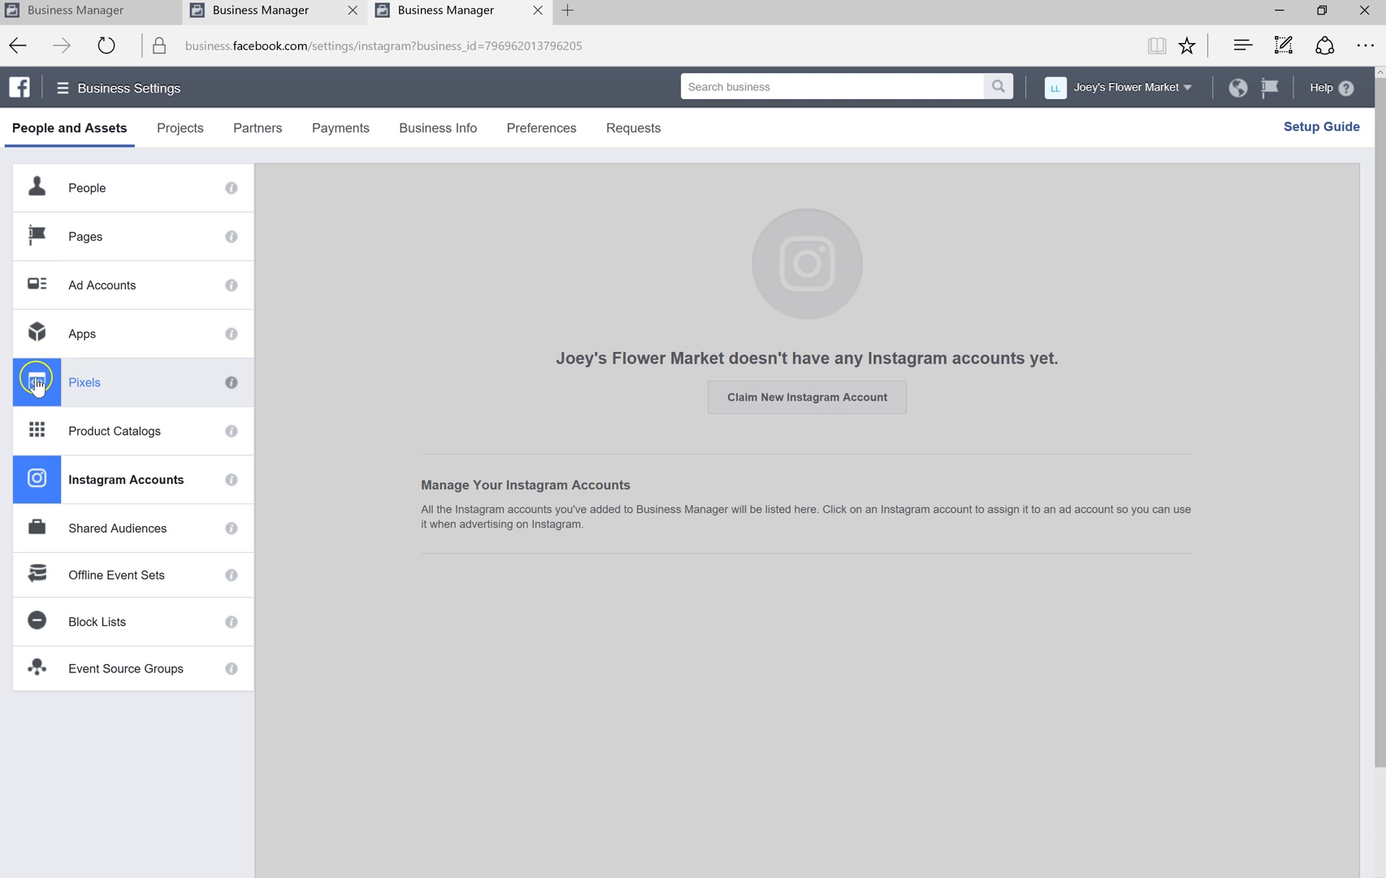
click(115, 388)
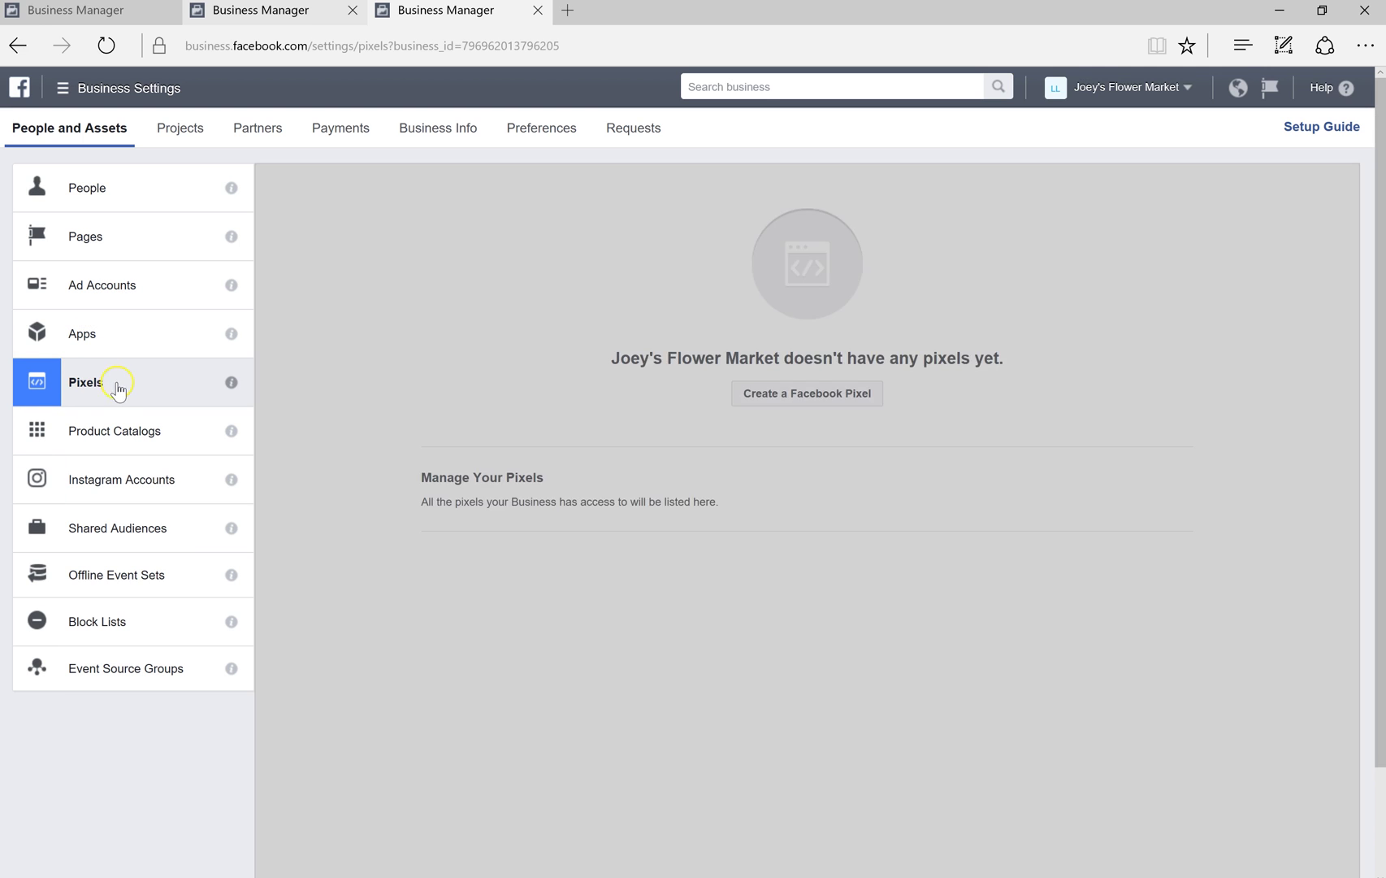
click(342, 404)
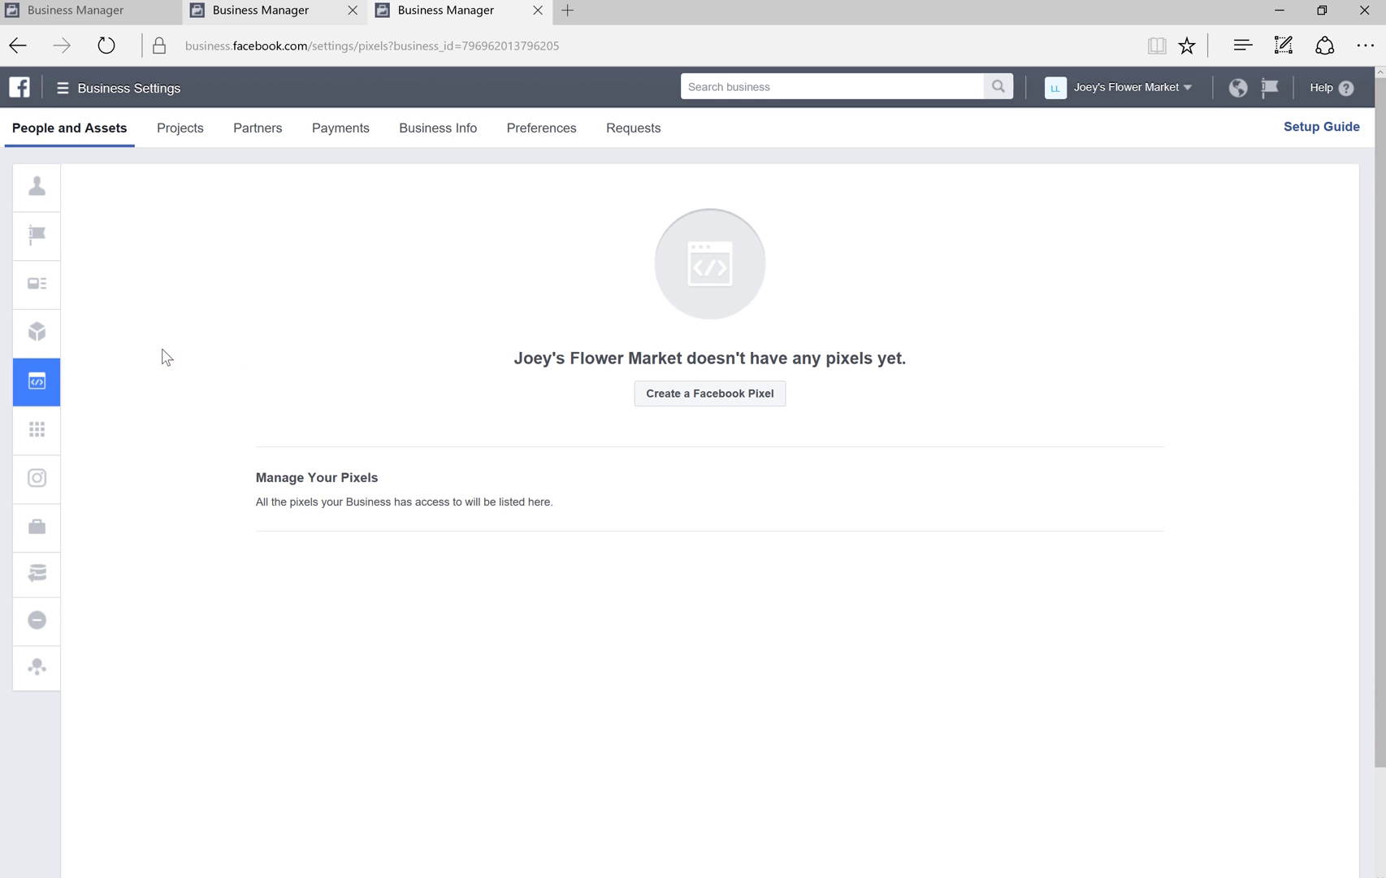
click(725, 398)
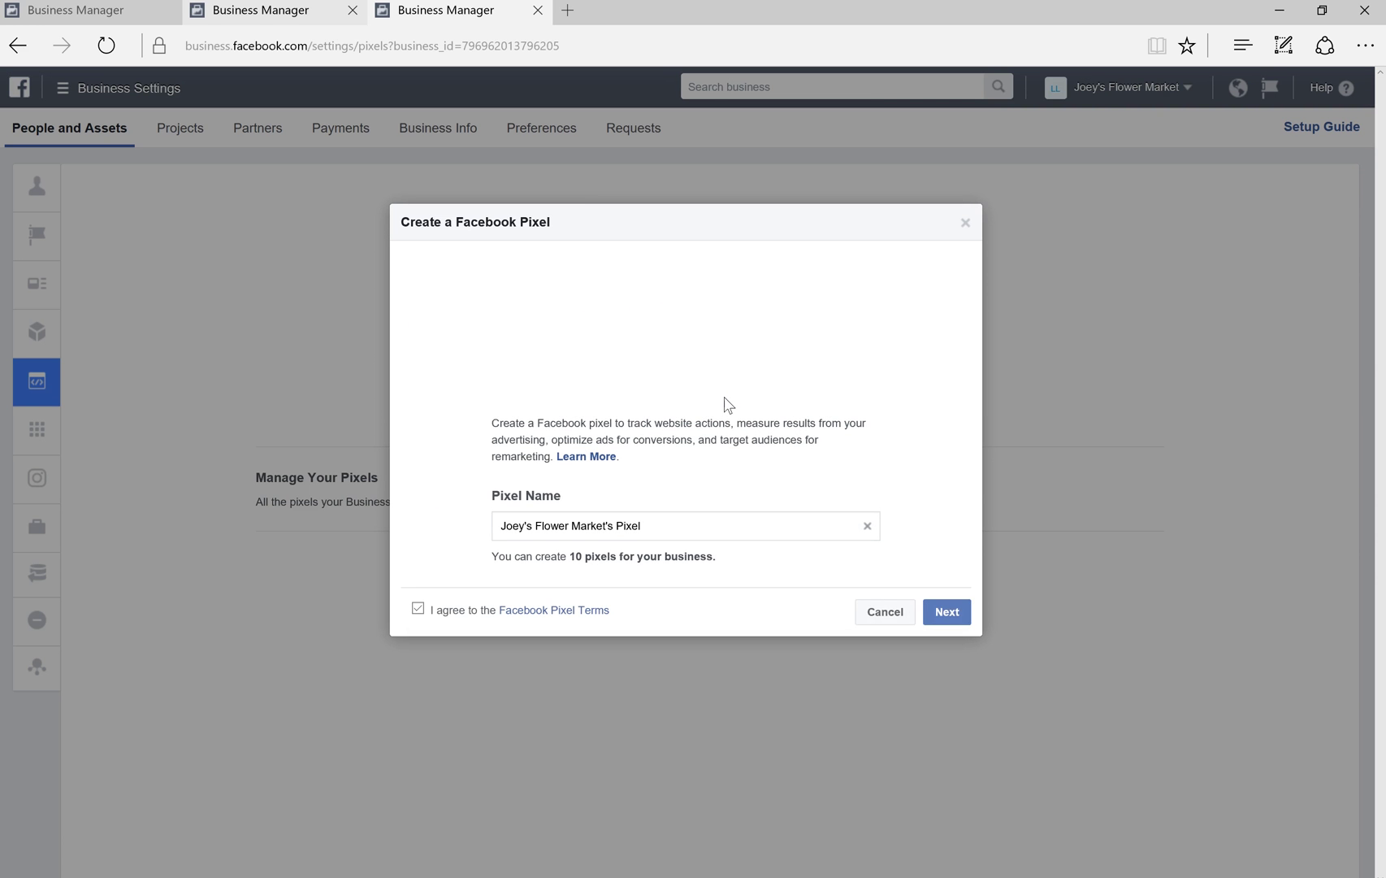
click(957, 620)
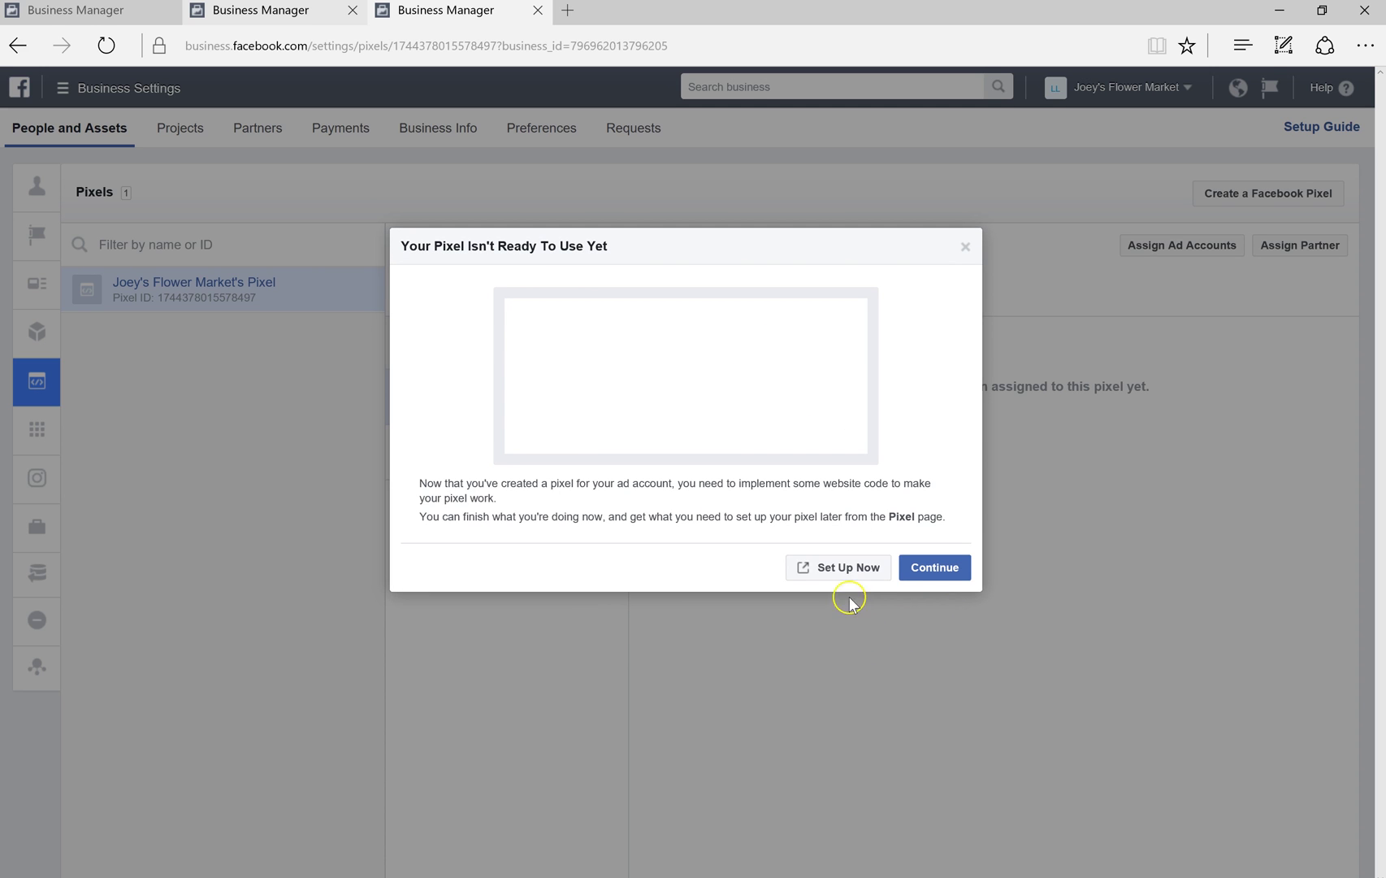
Launch pixel setup to reach the Install Your Pixel Code method options
click(849, 569)
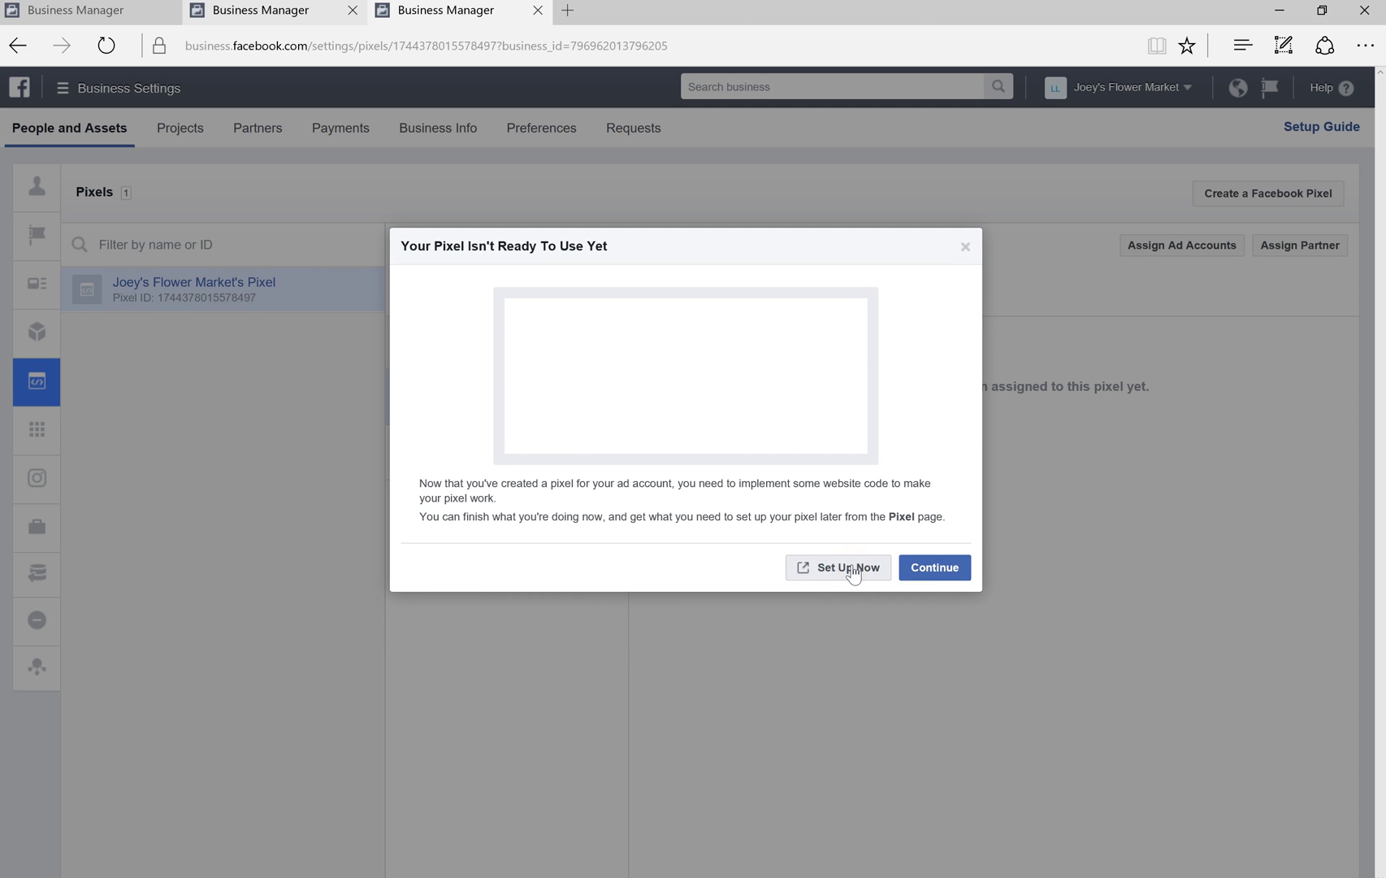
click(52, 182)
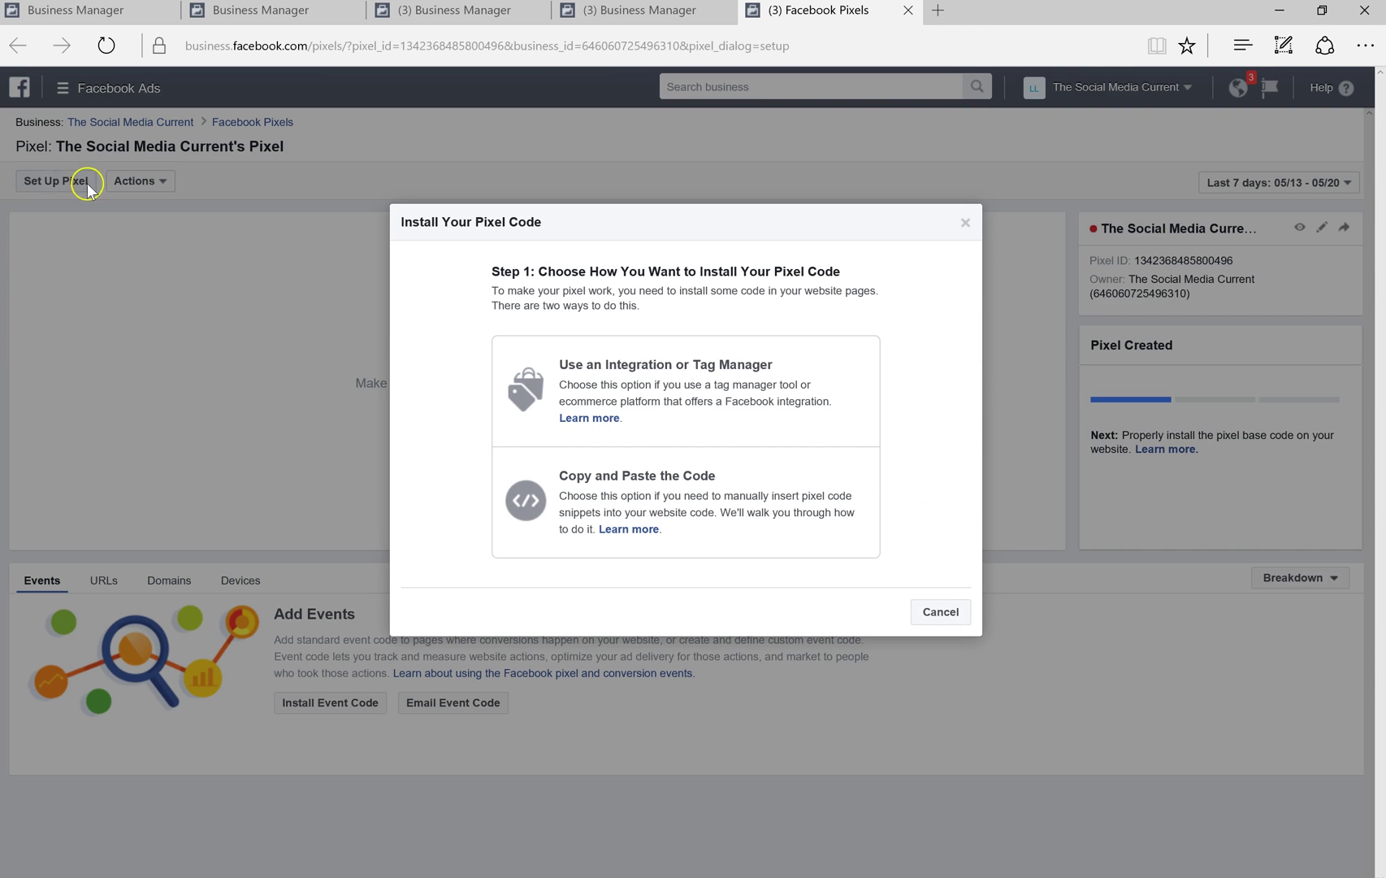
click(353, 357)
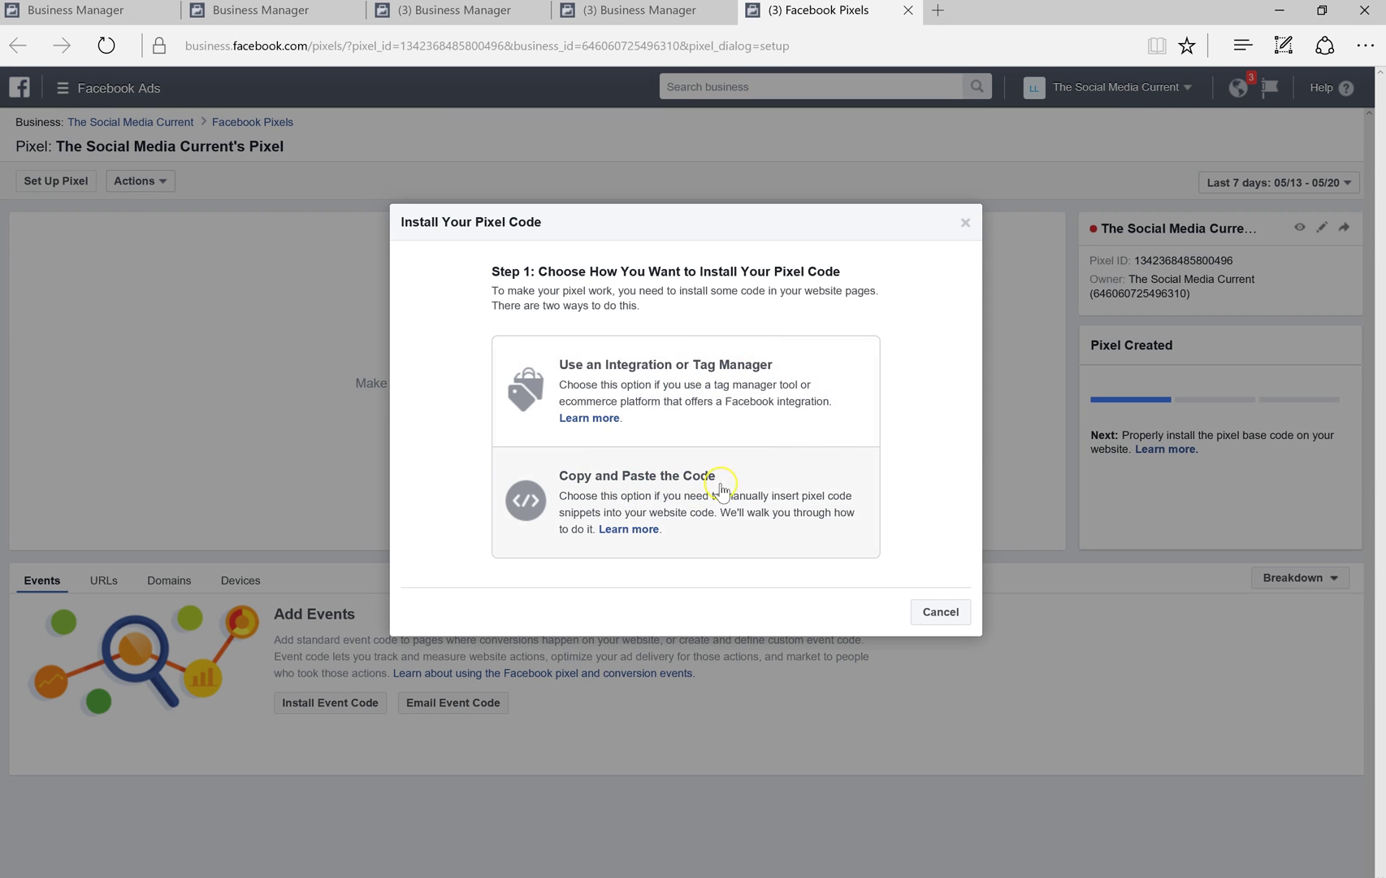
Choose copy-and-paste installation, copy the pixel base code, and continue
click(764, 494)
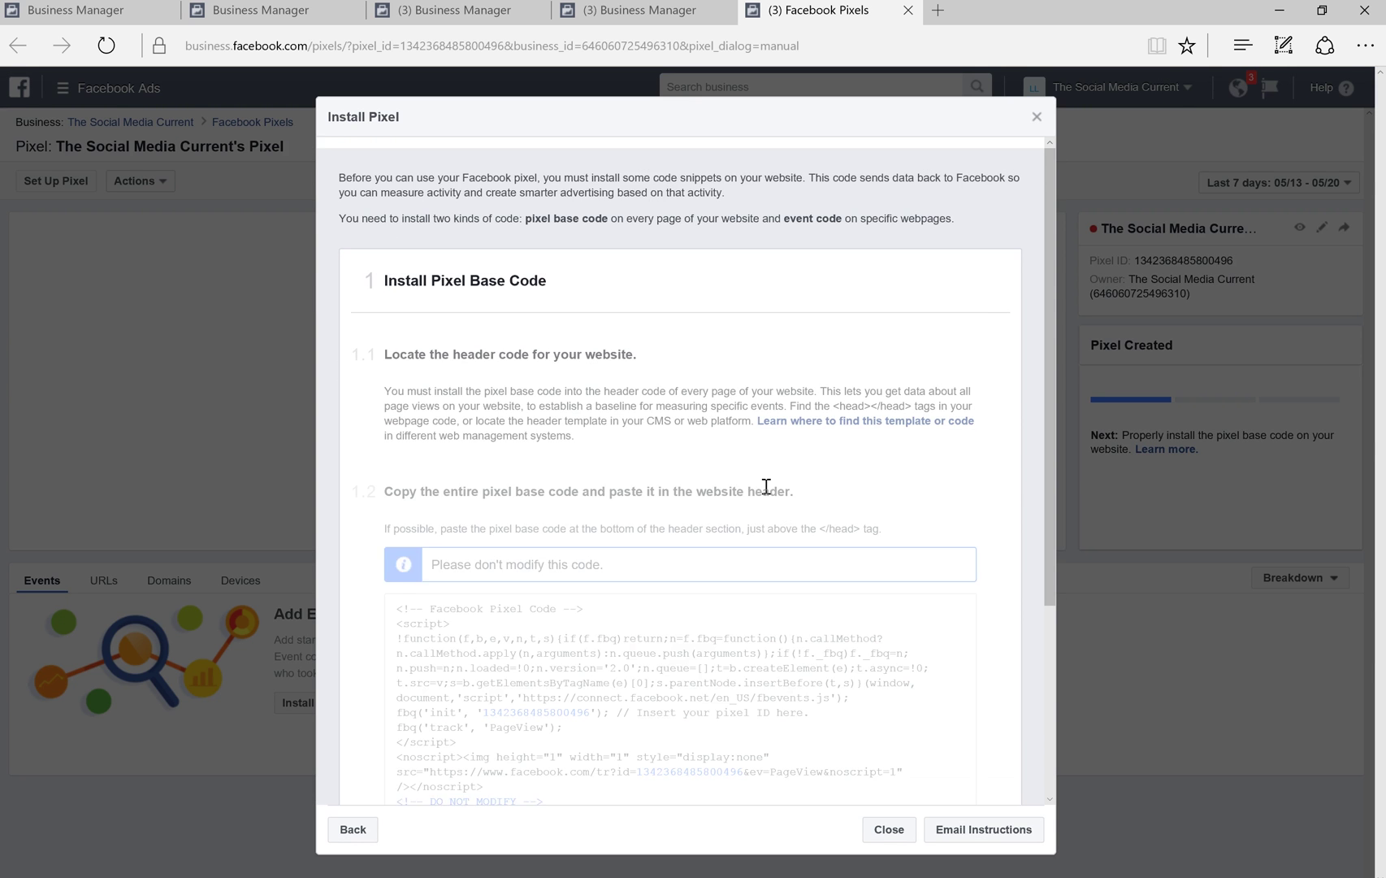
mouse_move(598, 624)
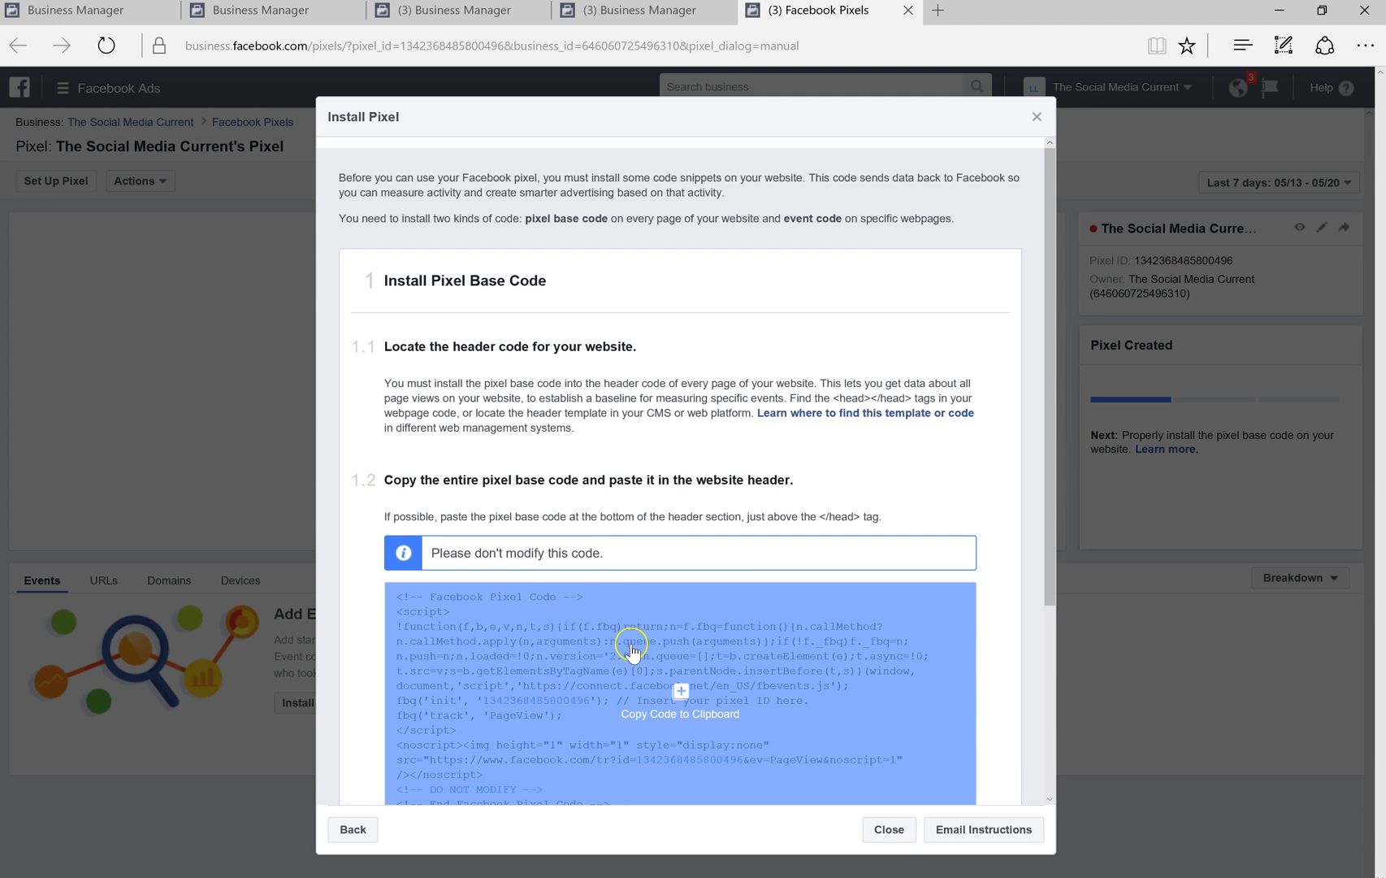
scroll(633, 653, down, 3)
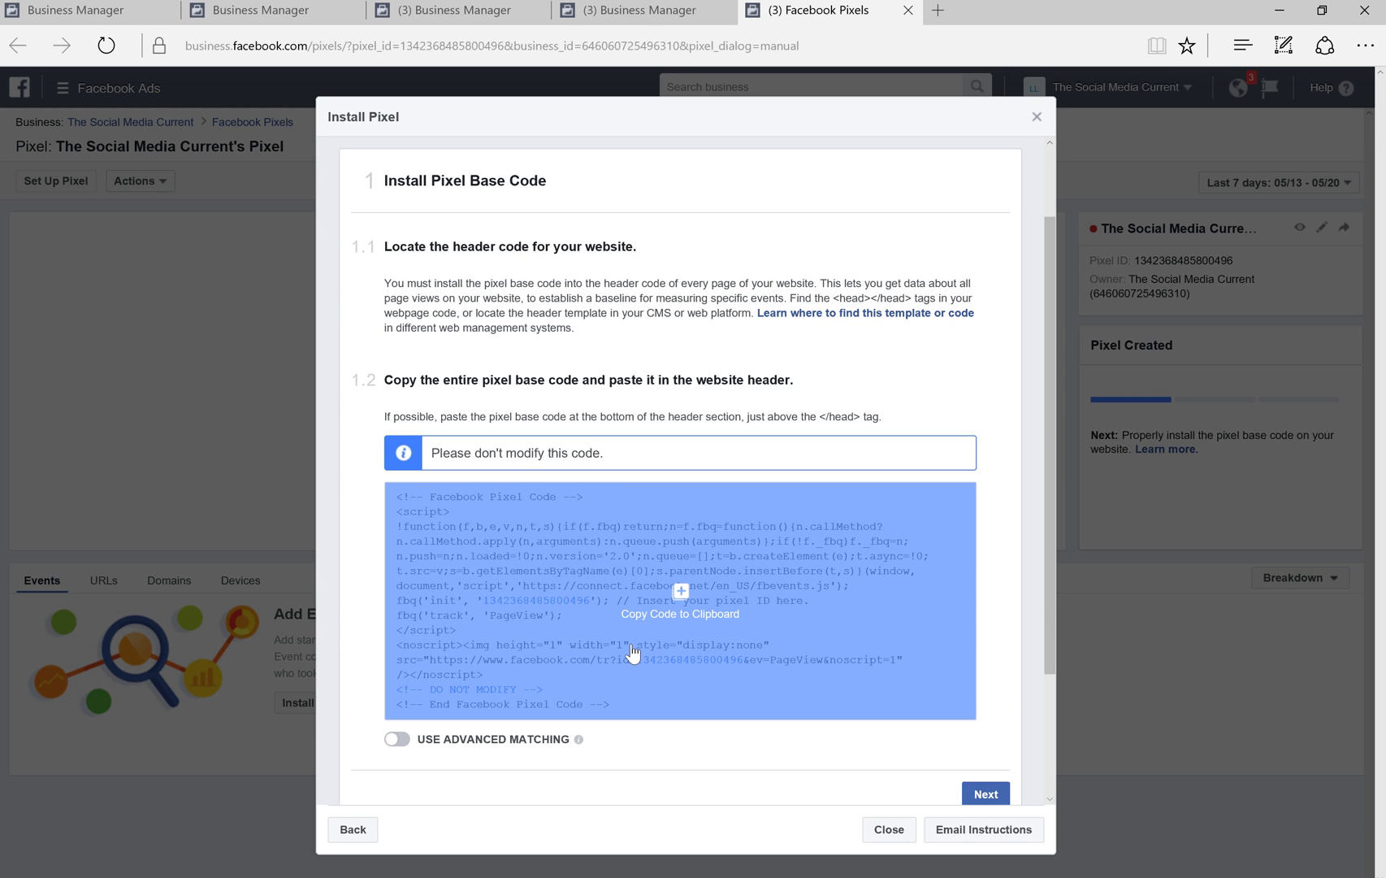
click(700, 627)
scroll(743, 630, down, 2)
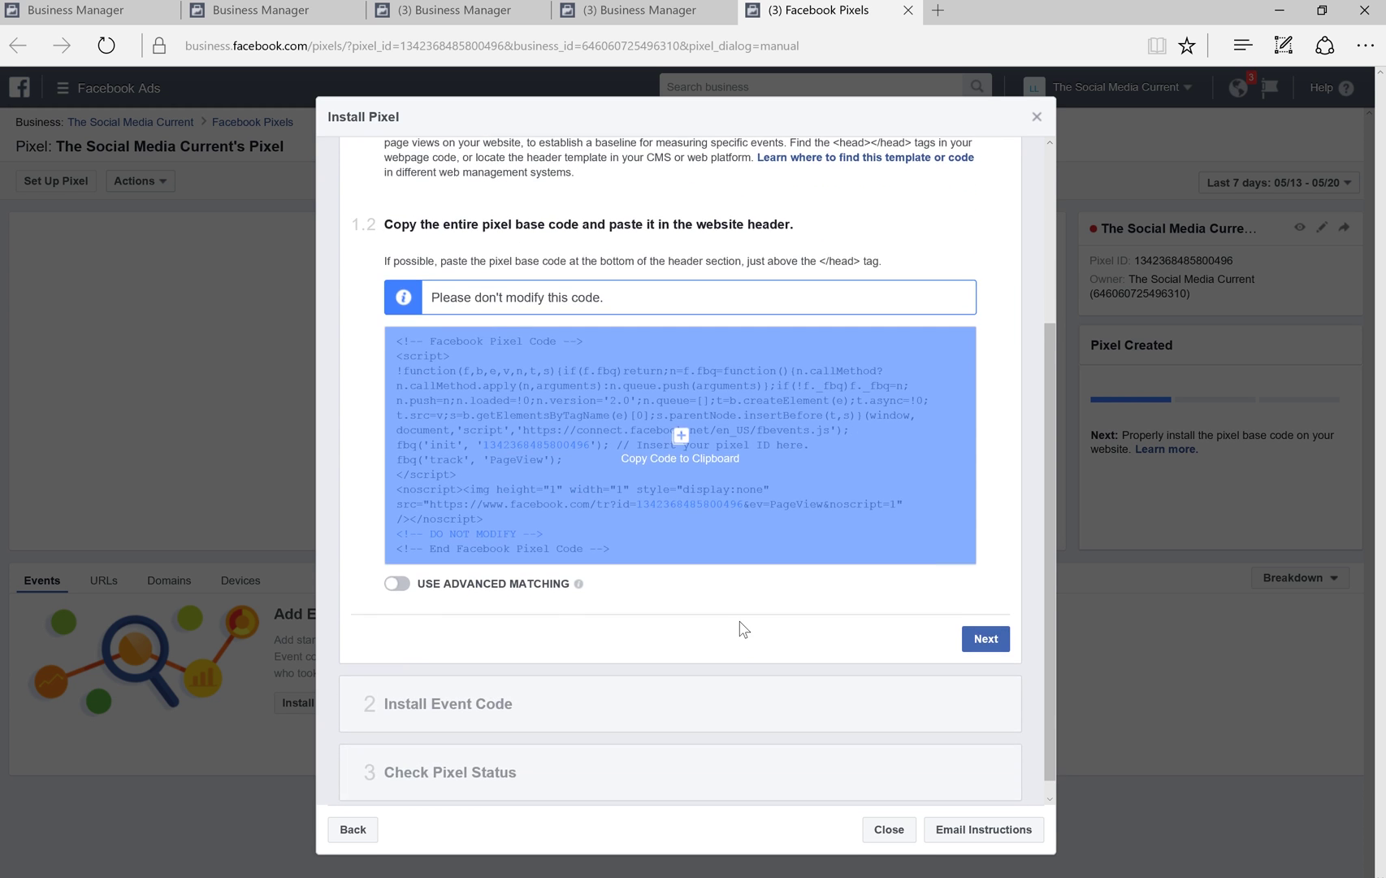
click(969, 623)
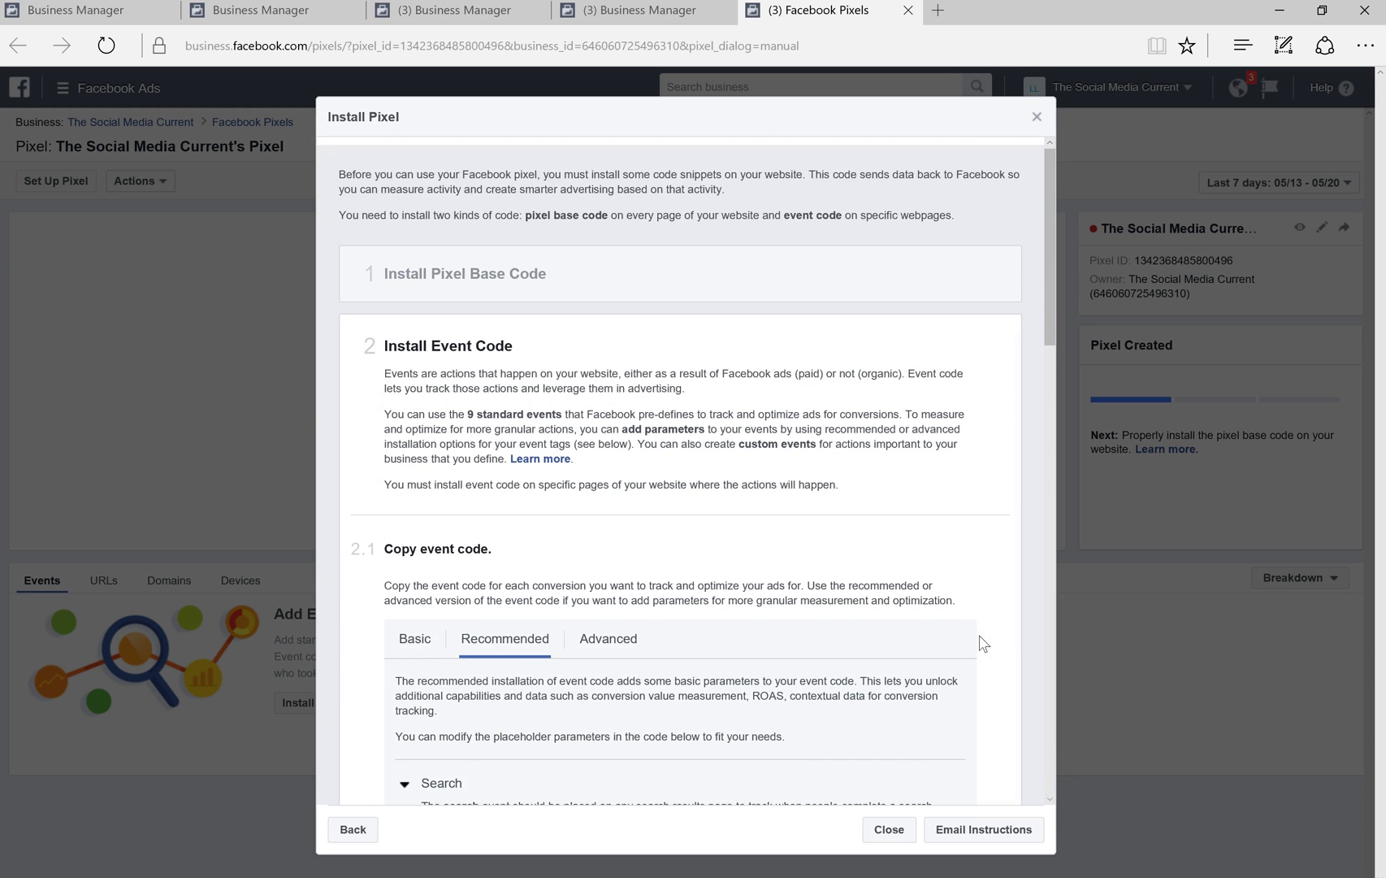
Move to the Install Event Code step and browse its event options
click(611, 309)
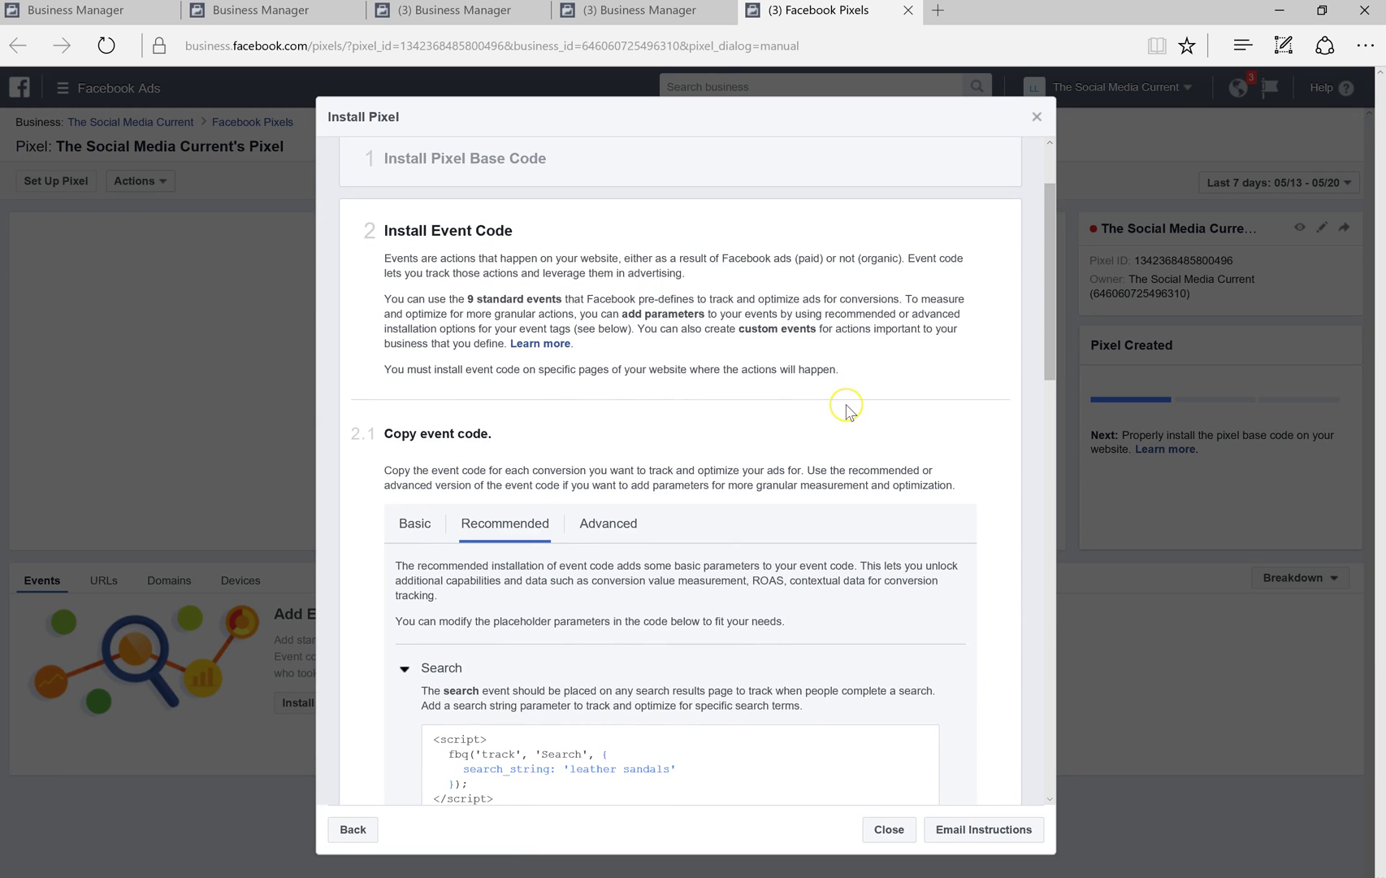
scroll(848, 410, down, 3)
click(443, 418)
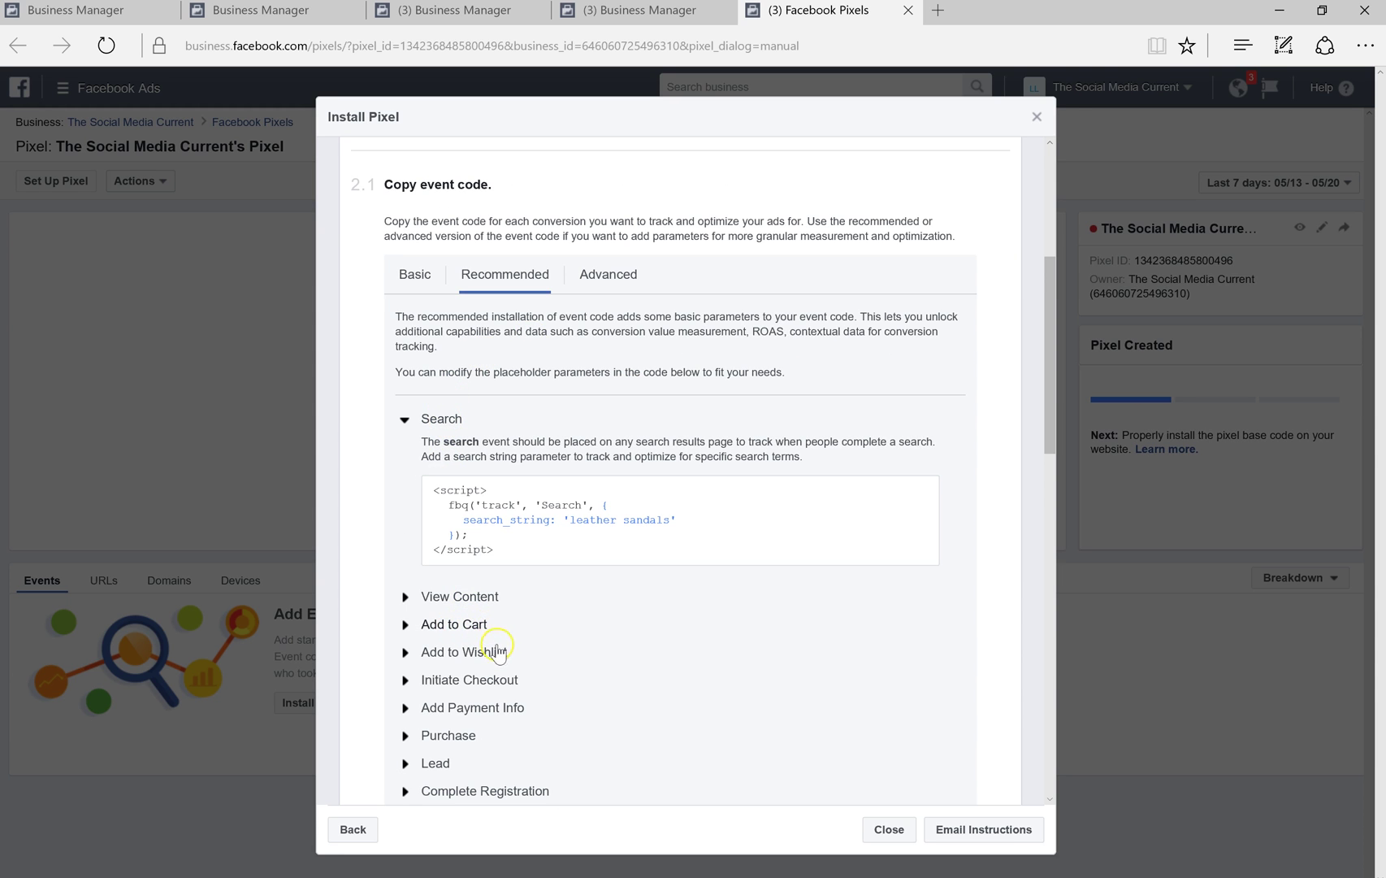
scroll(566, 665, down, 1)
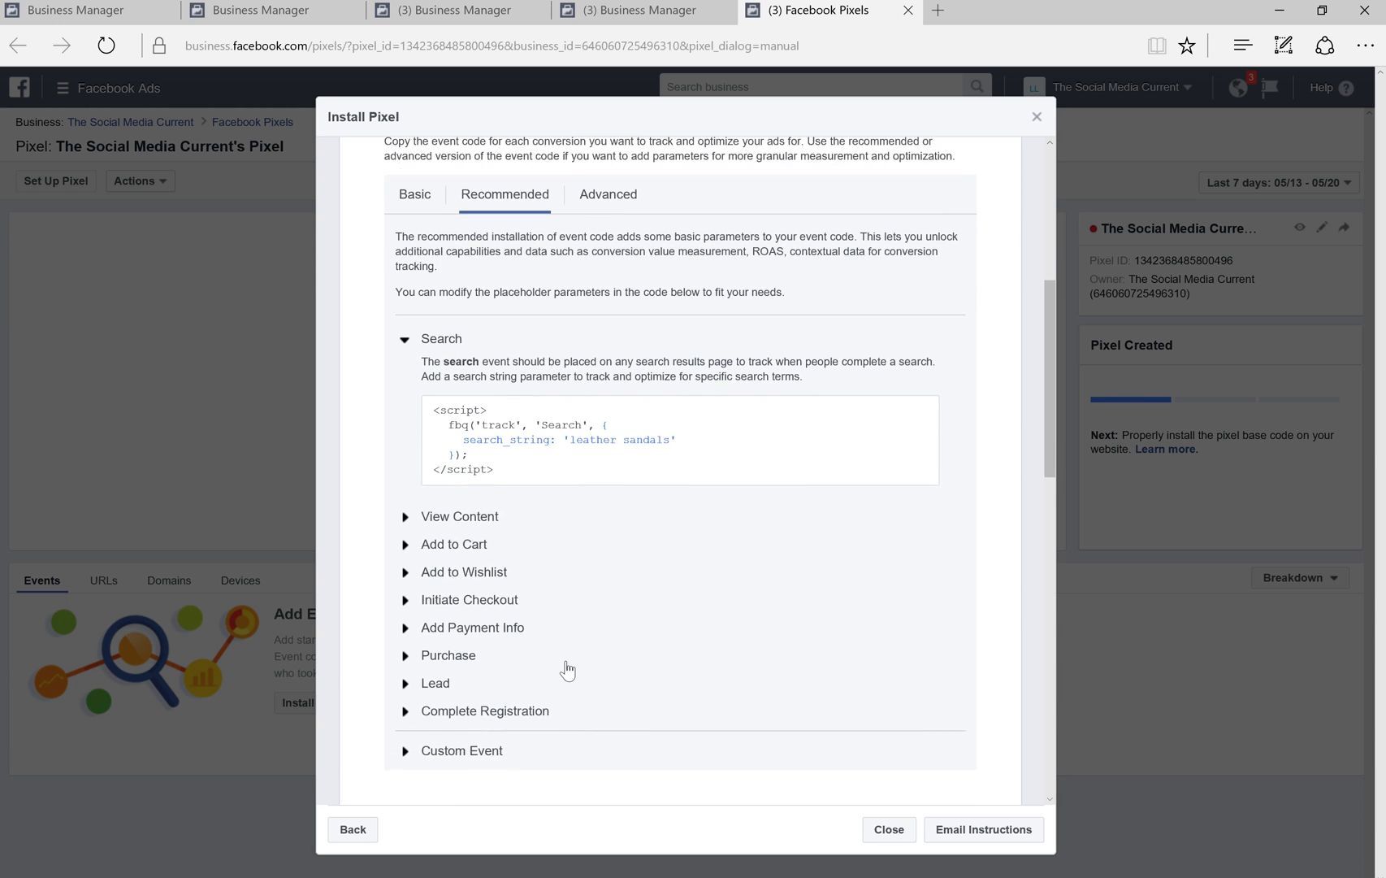
click(541, 603)
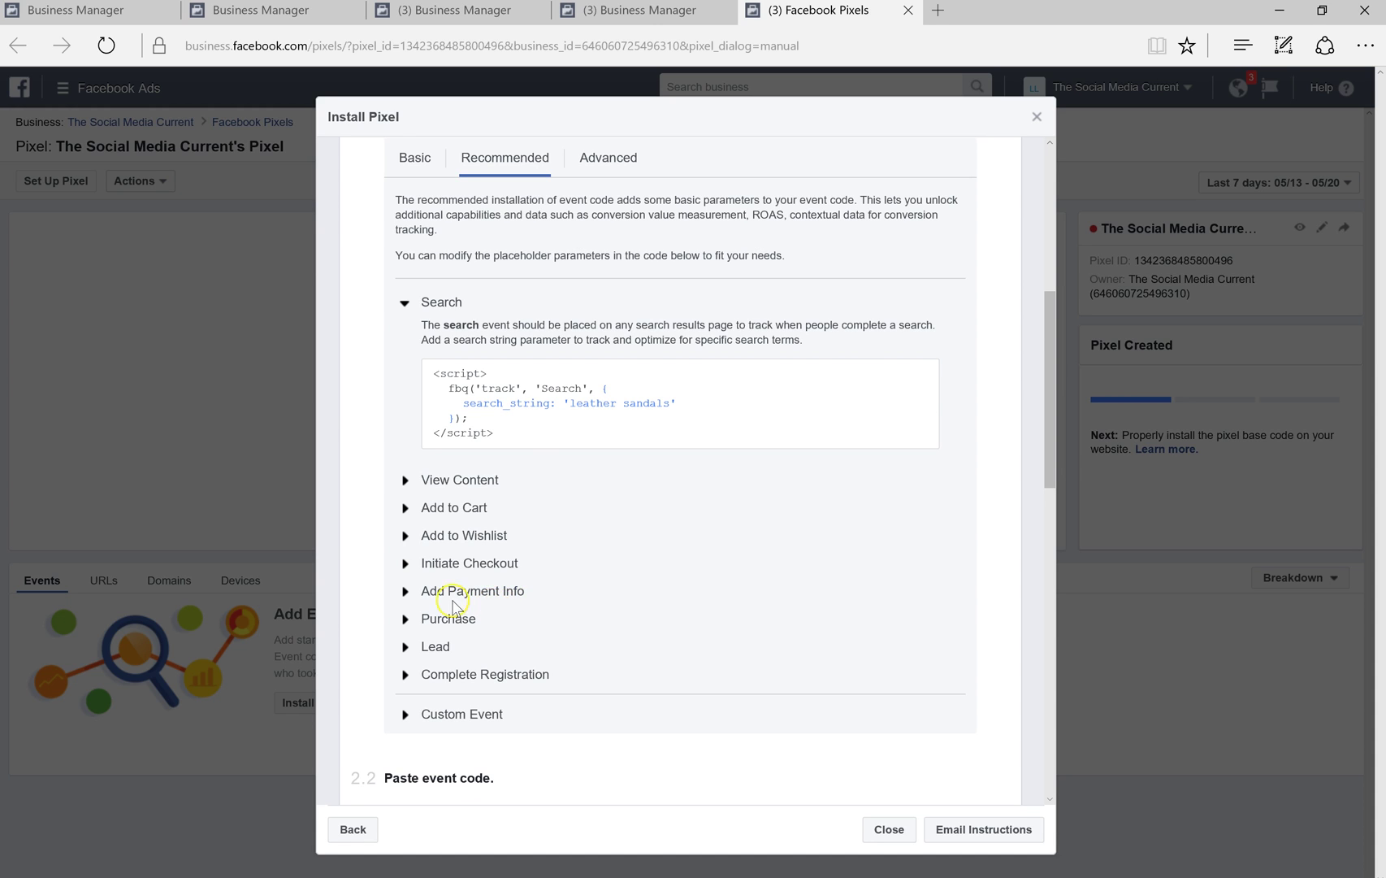
Copy the Search event code and review the page-load and inline-action paste options
click(479, 445)
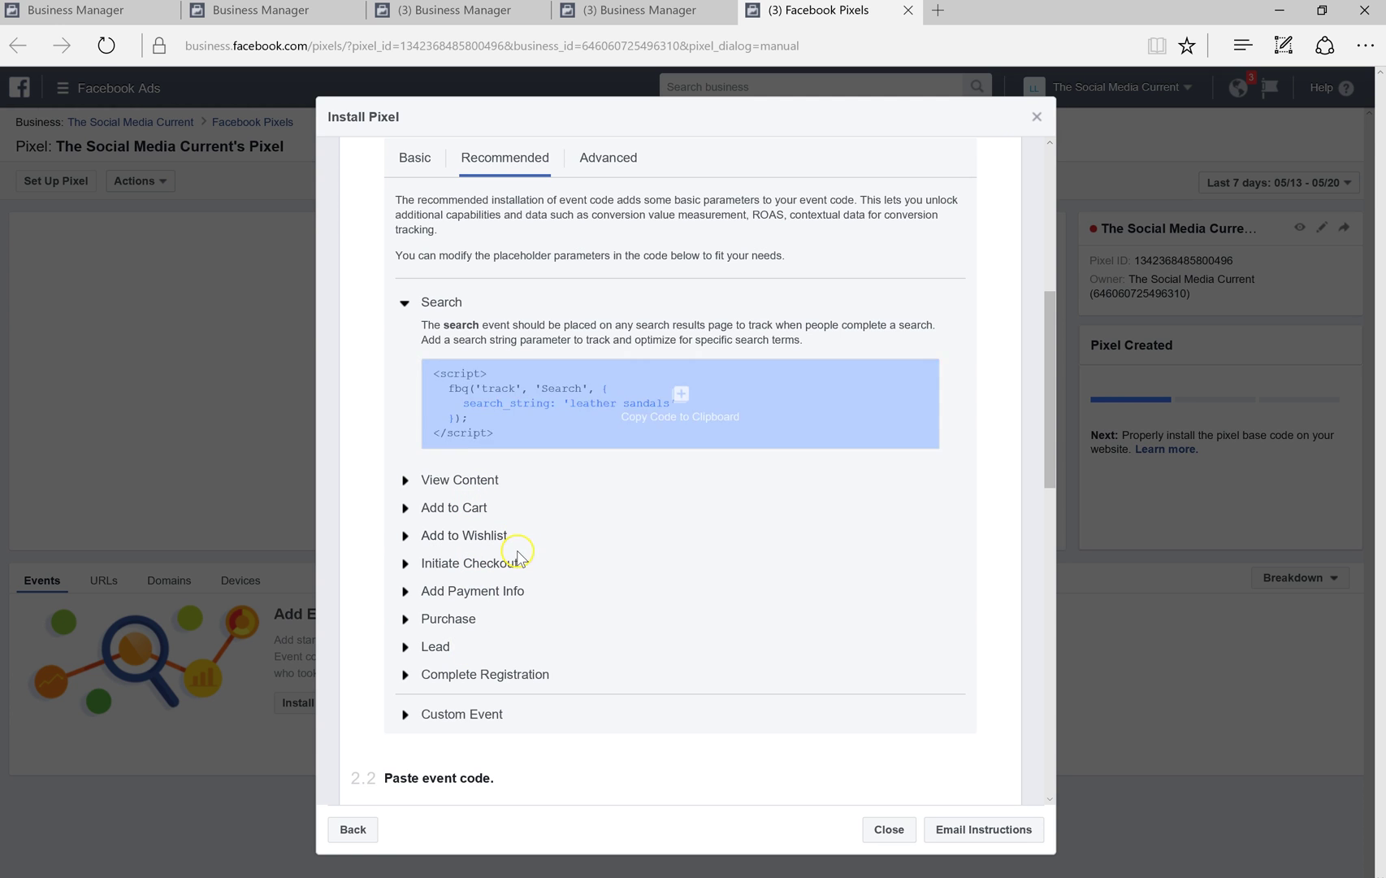
mouse_move(553, 378)
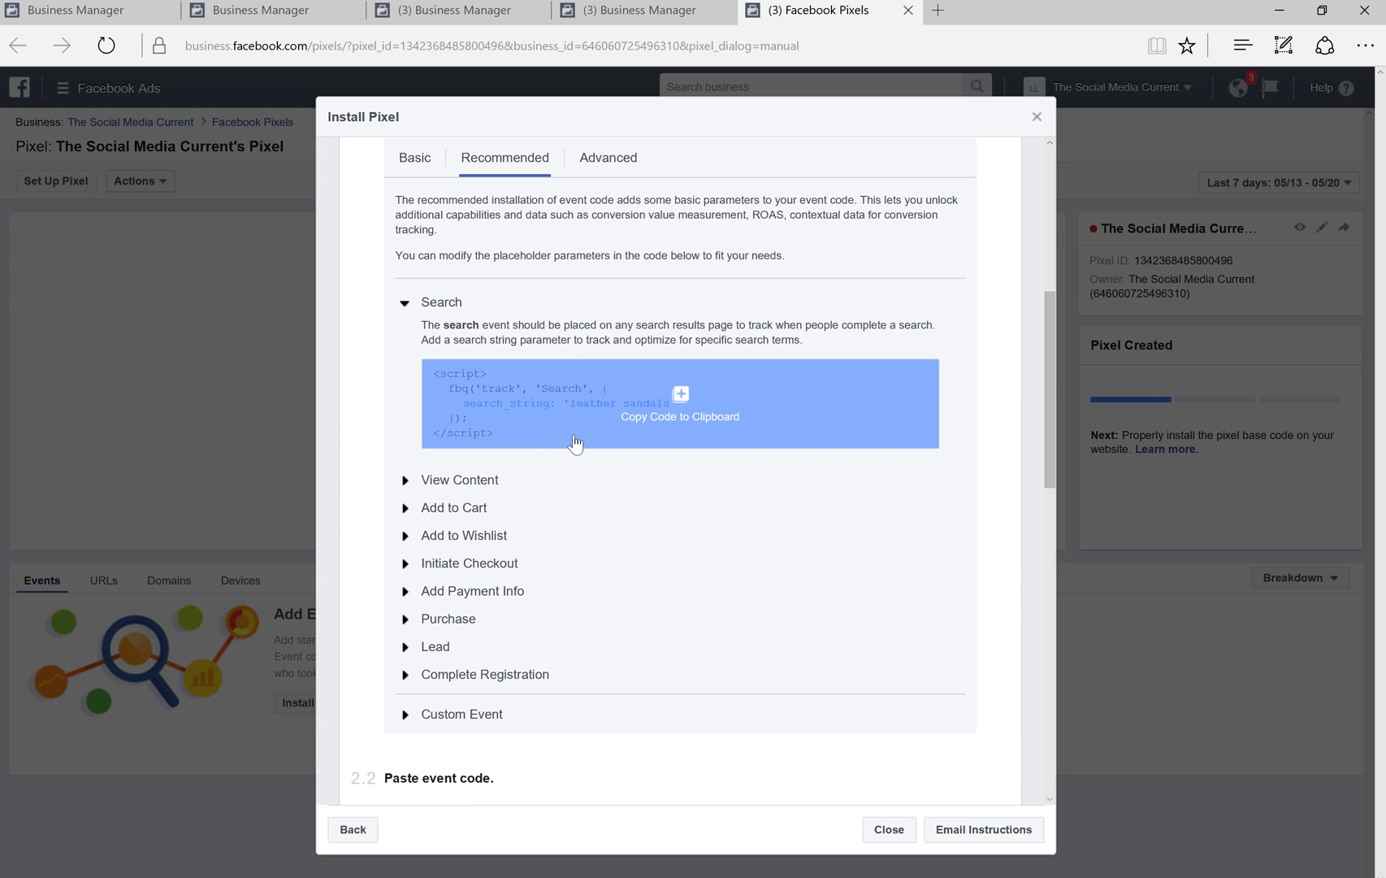
scroll(619, 566, down, 7)
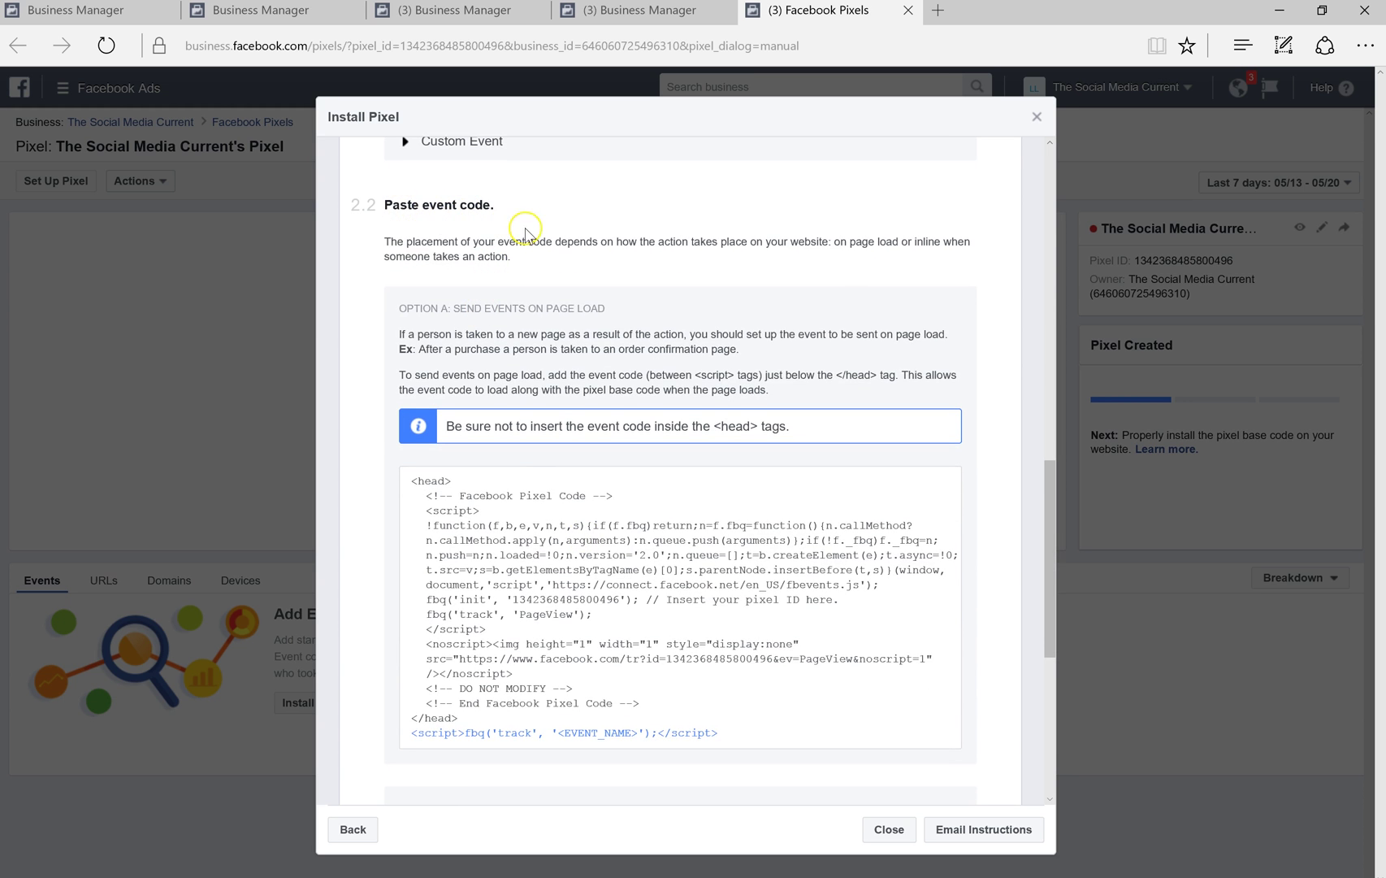
scroll(586, 362, down, 2)
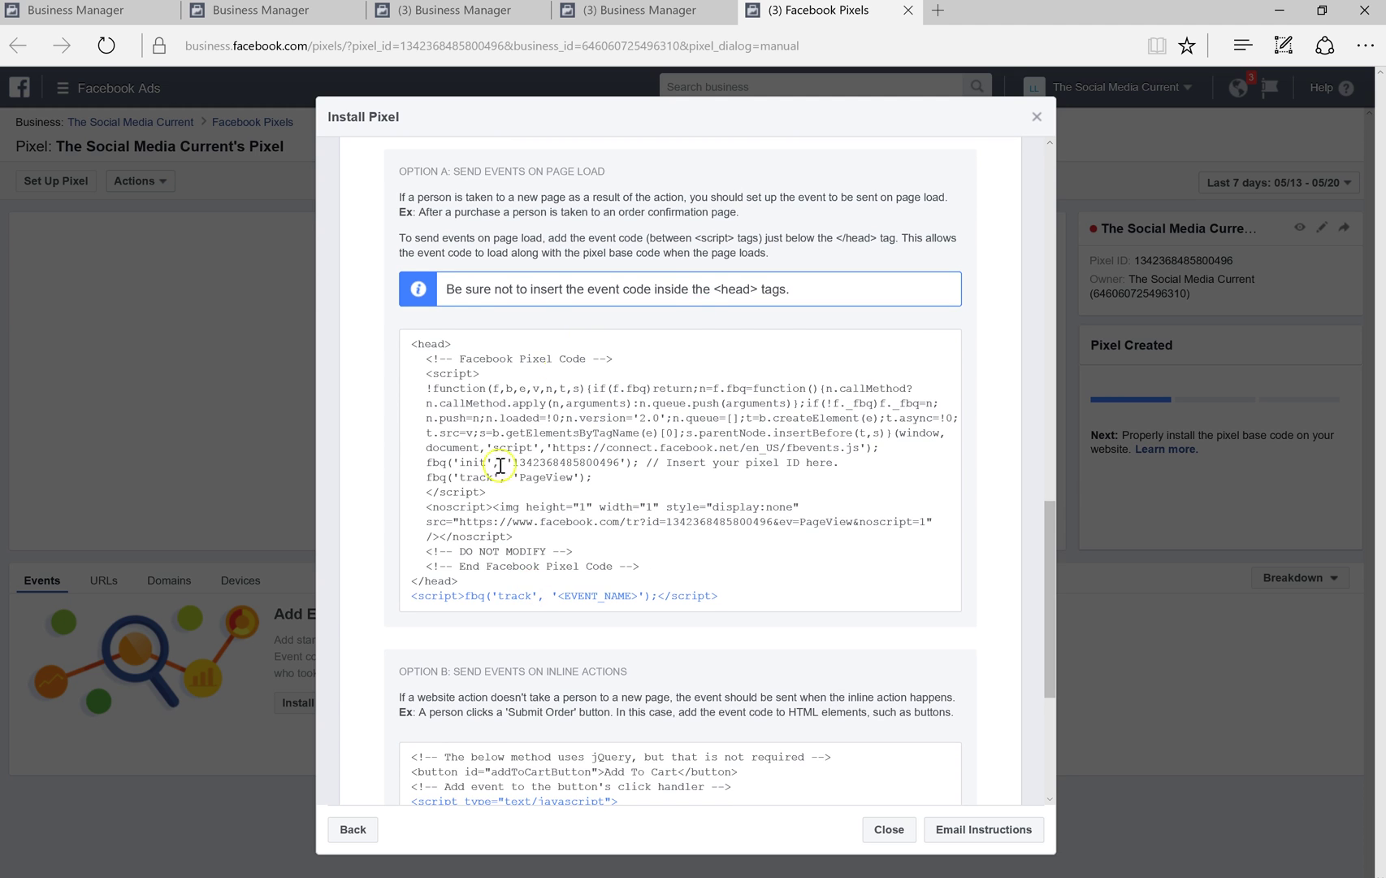
scroll(685, 290, down, 3)
scroll(685, 291, down, 1)
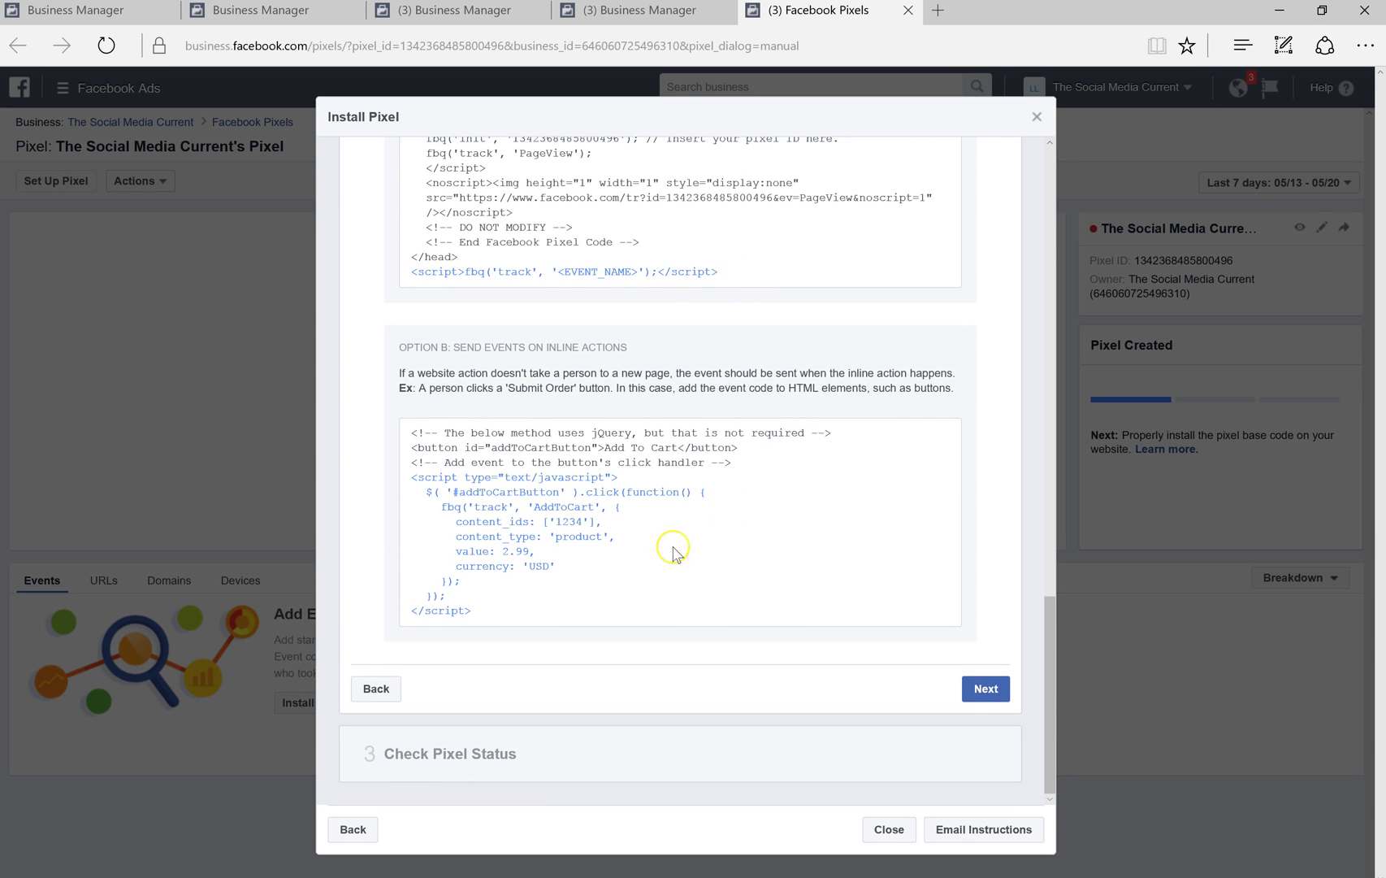
Advance to Check Pixel Status, then close the Install Pixel walkthrough
click(986, 689)
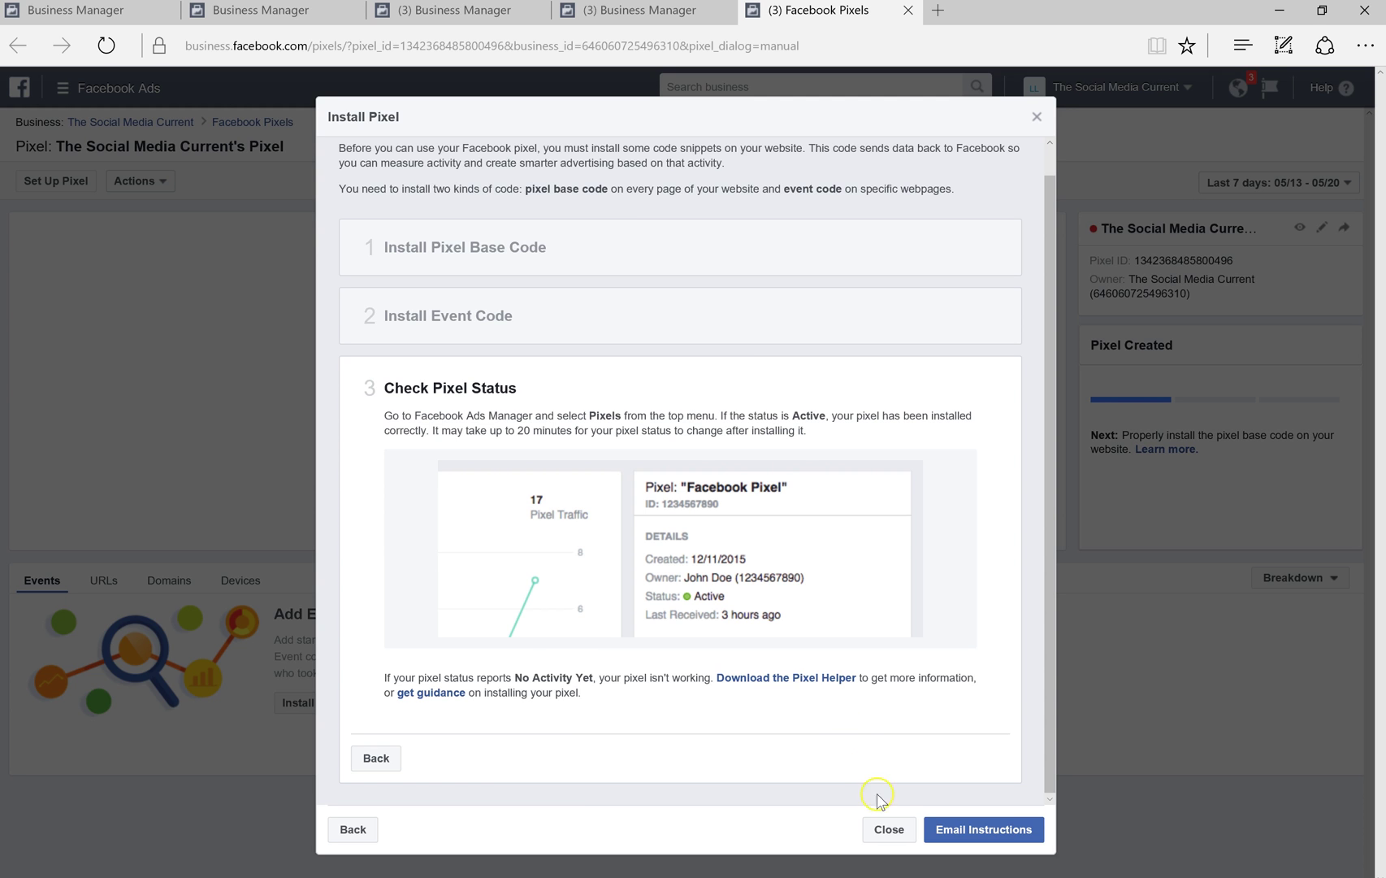
click(890, 829)
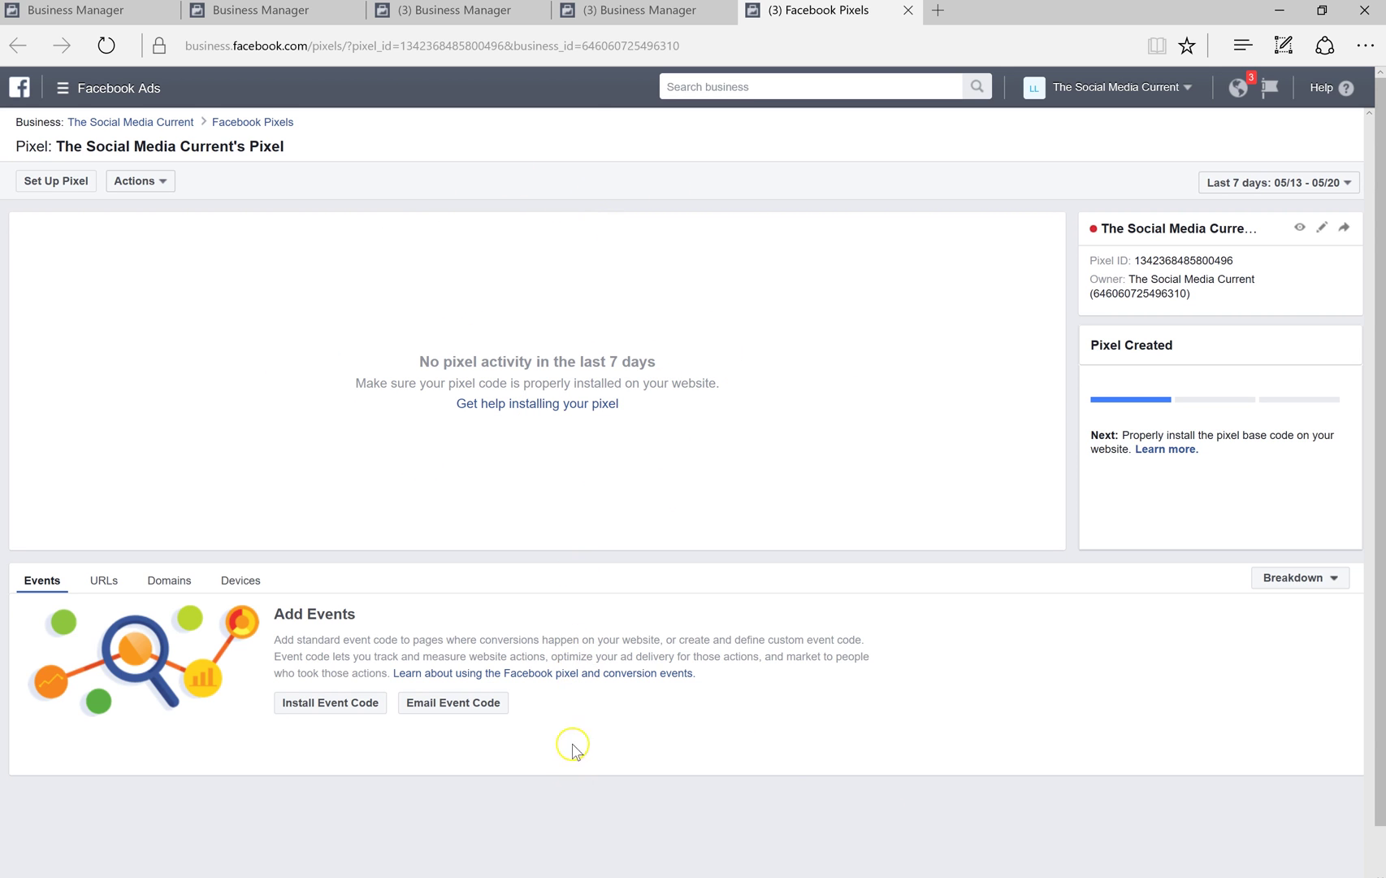
Switch the pixel page to its URLs data, then expand the Facebook Ads menu to All Tools
click(96, 590)
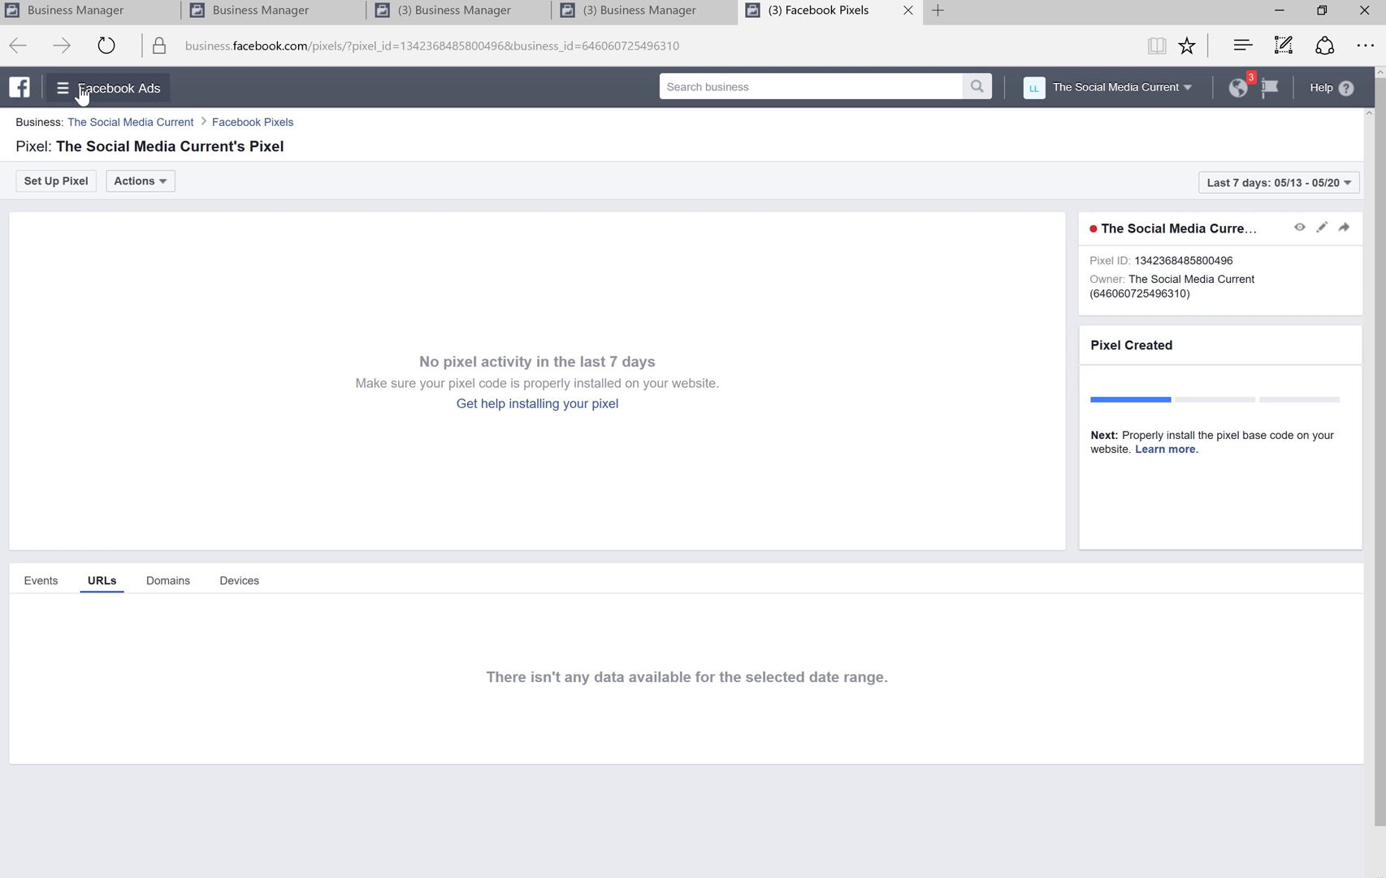
click(82, 96)
click(166, 419)
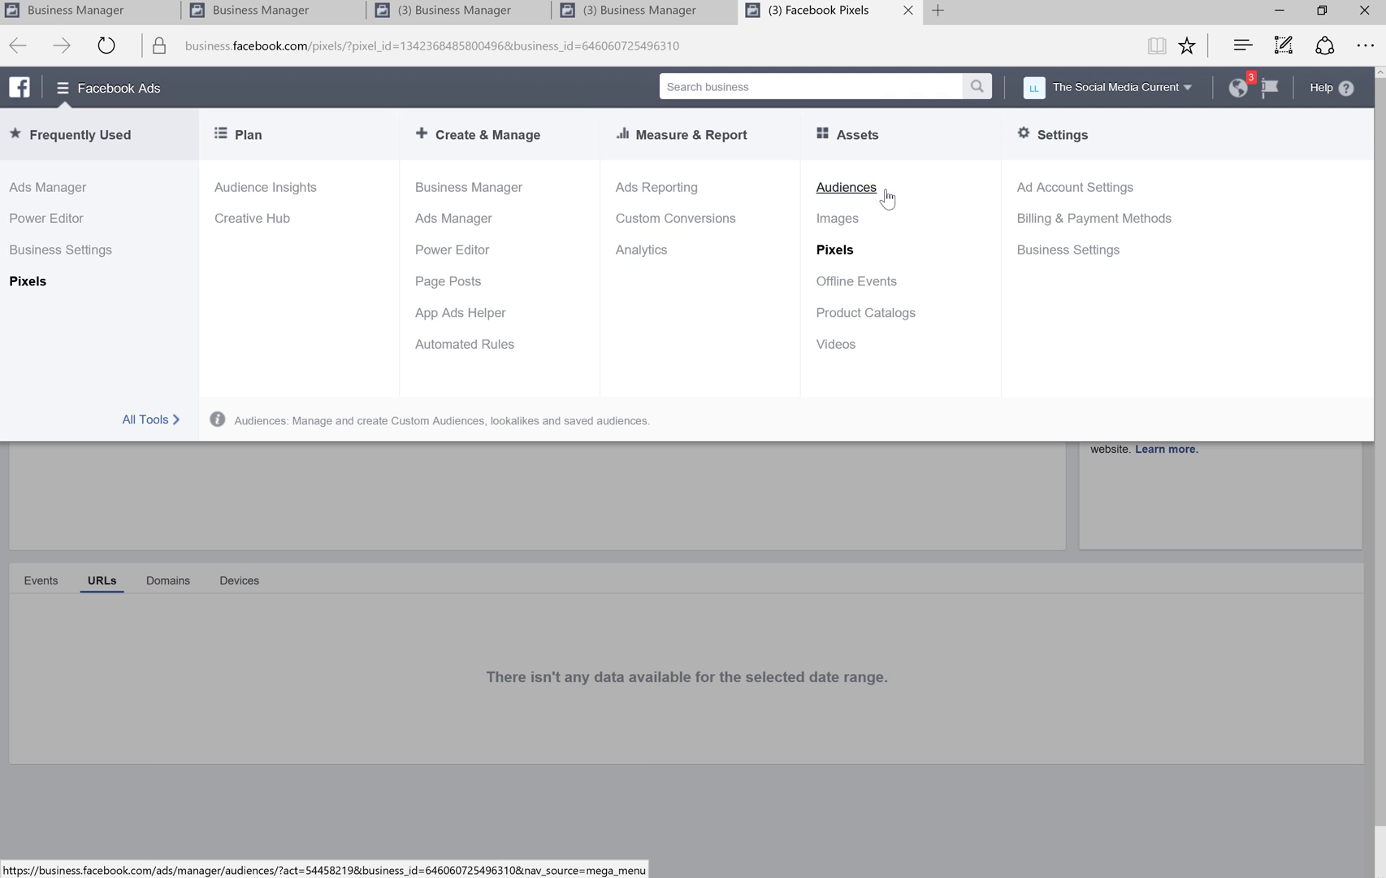
click(891, 326)
click(868, 355)
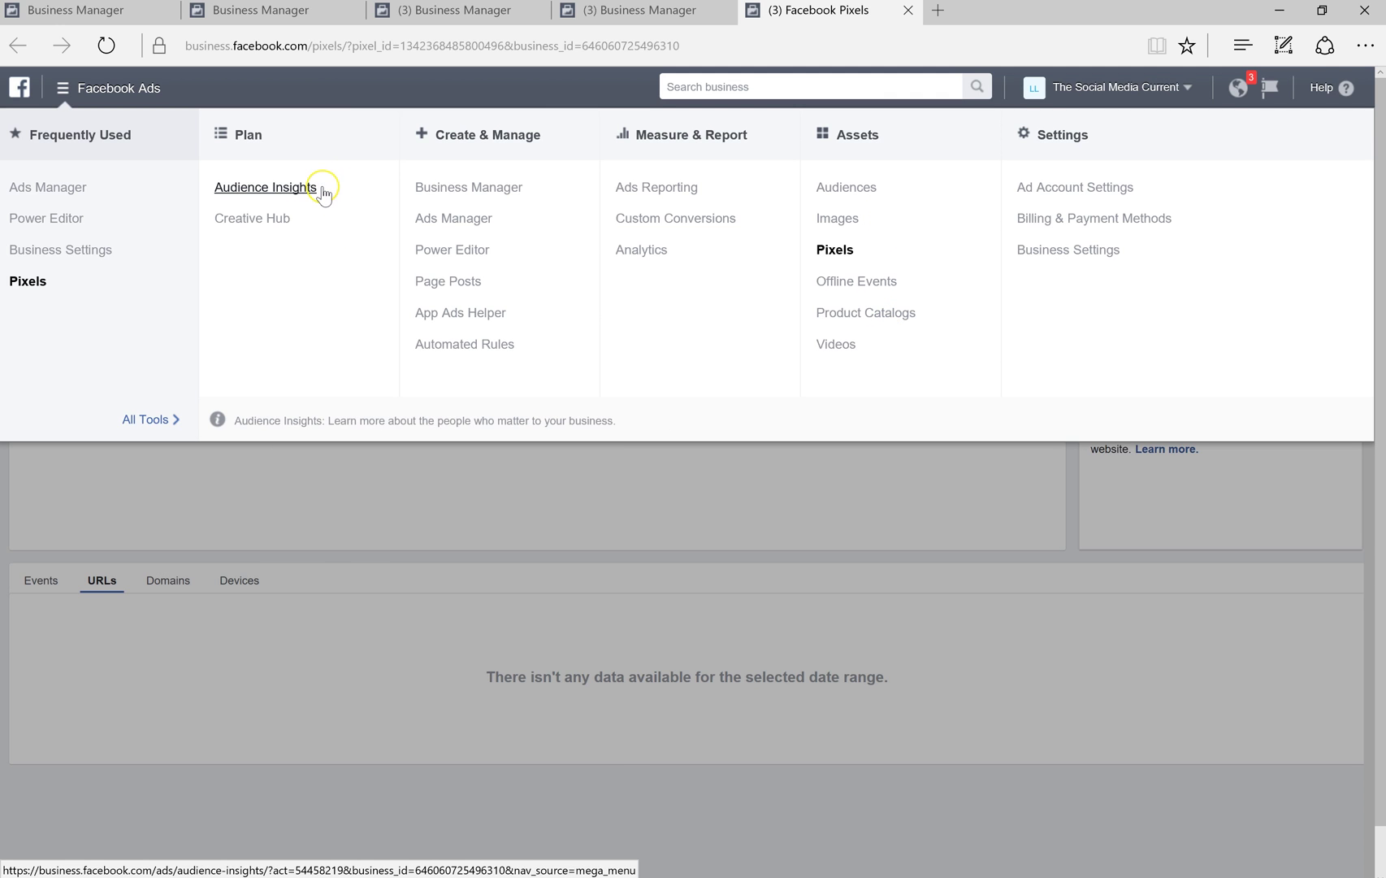